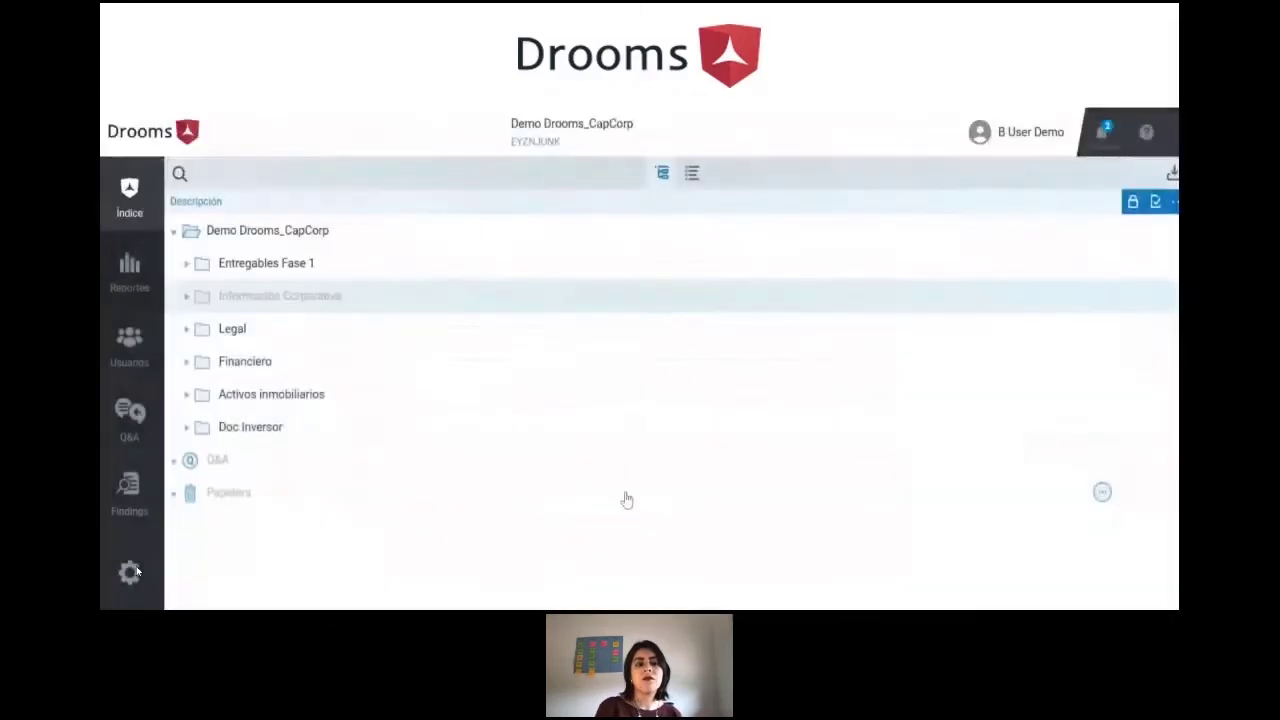
- Expand Entregables Fase 1, preview the Infomemo document, and close the preview and the folder
click(186, 285)
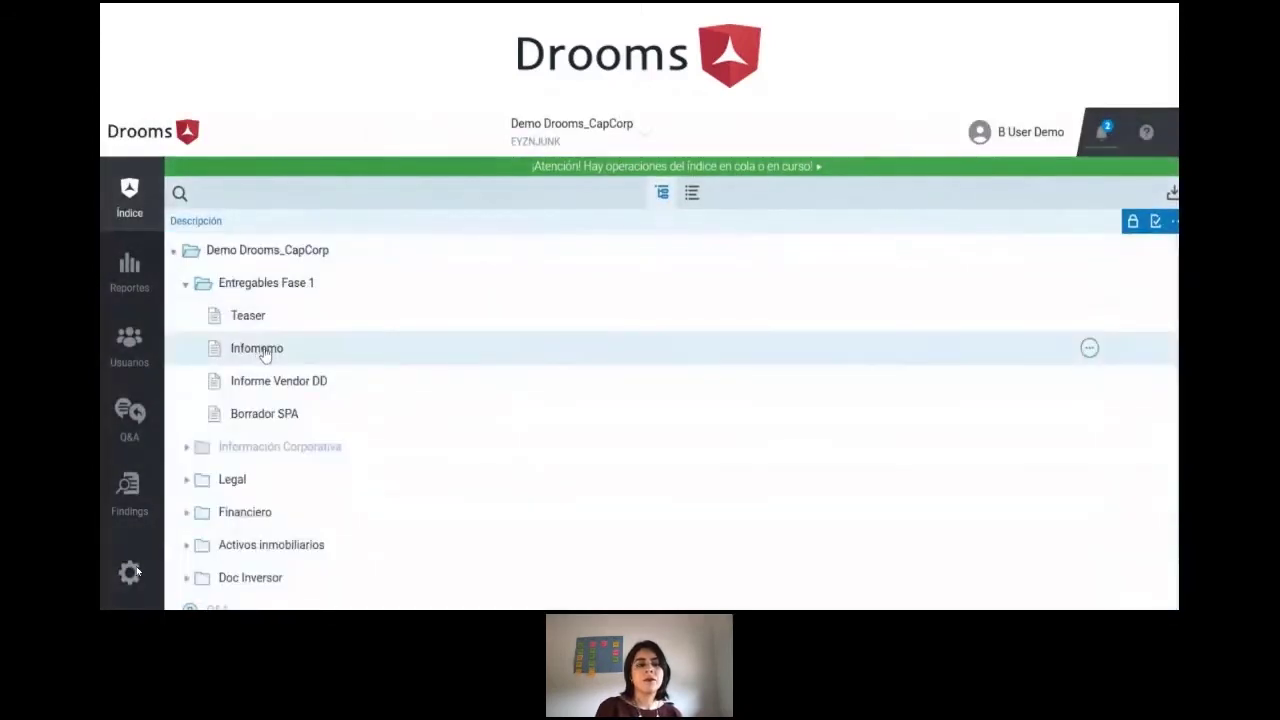
click(283, 351)
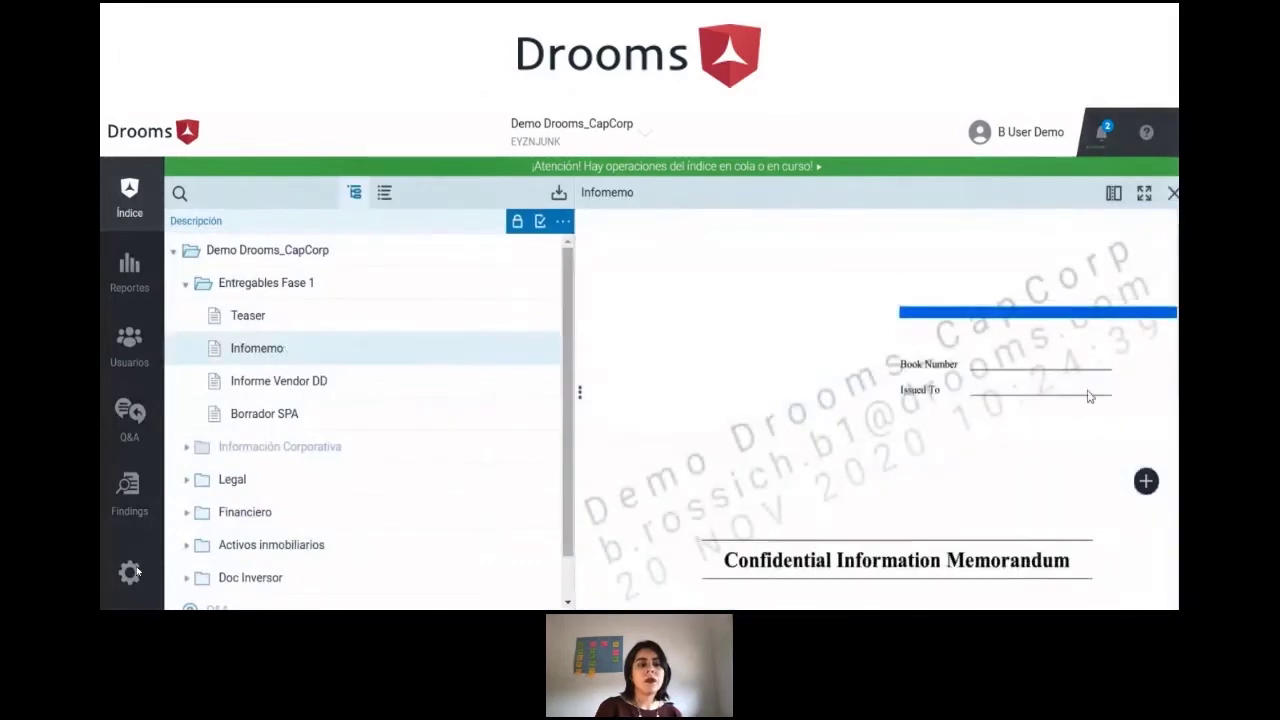
scroll(1089, 396, down, 3)
click(1173, 193)
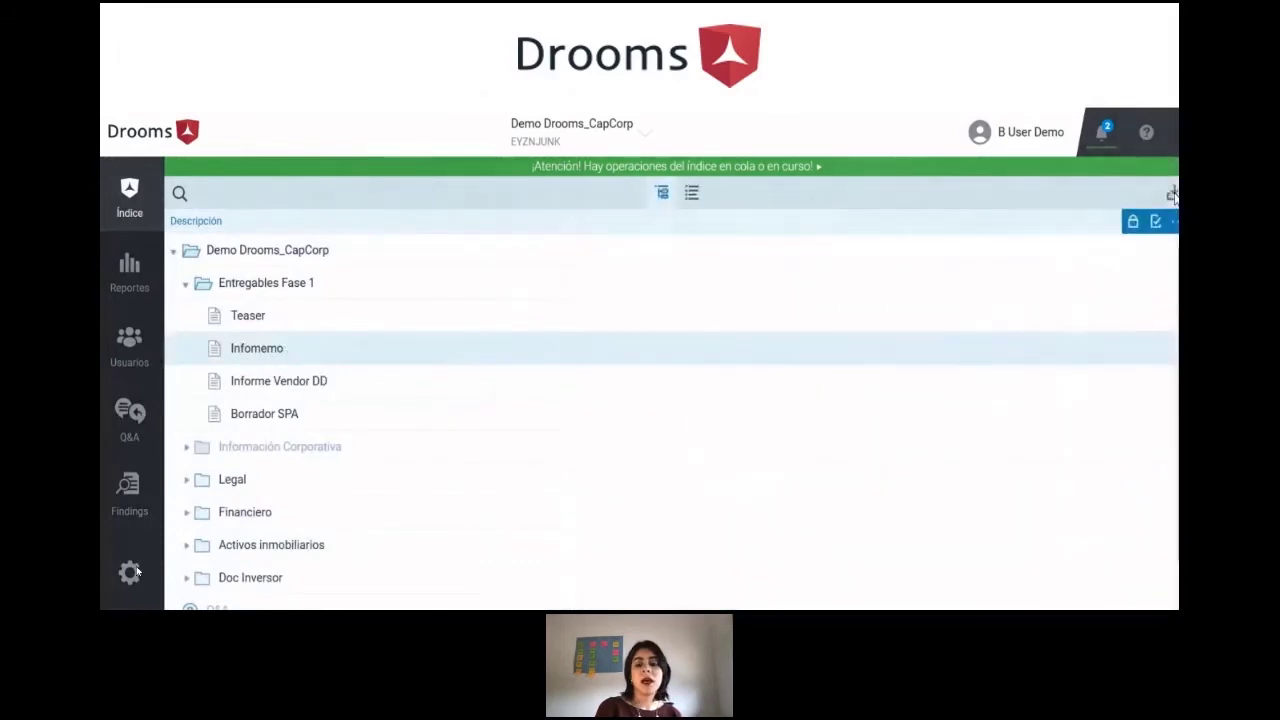
click(185, 285)
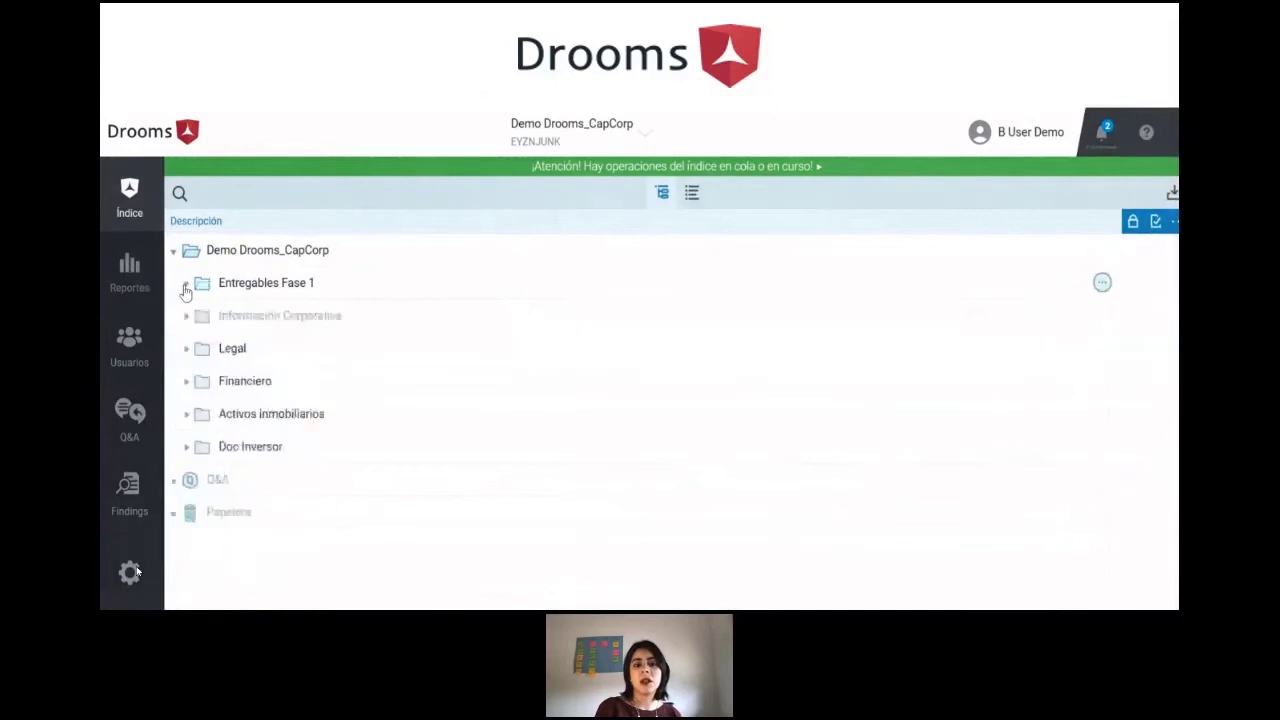
- Expand Información Corporativa and Estatutos, and grant the Sell-side - Asesor Financiero group download permission on Información Corporativa
click(185, 318)
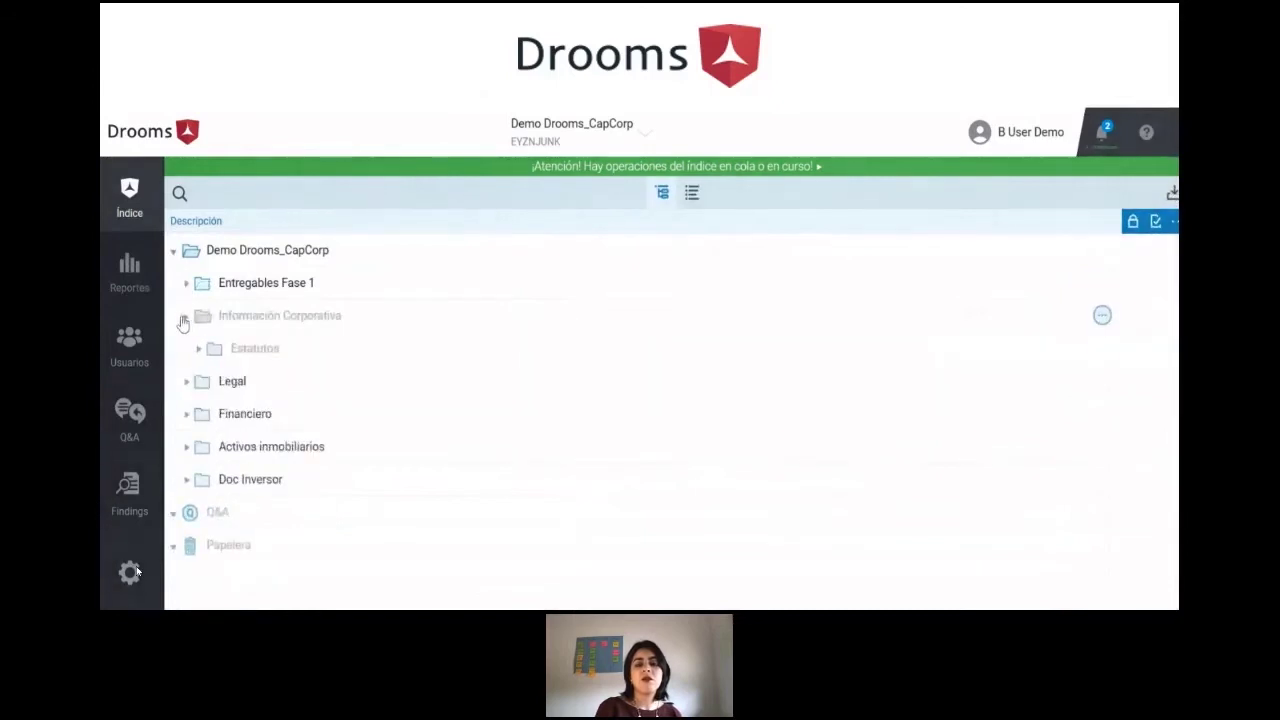
click(199, 350)
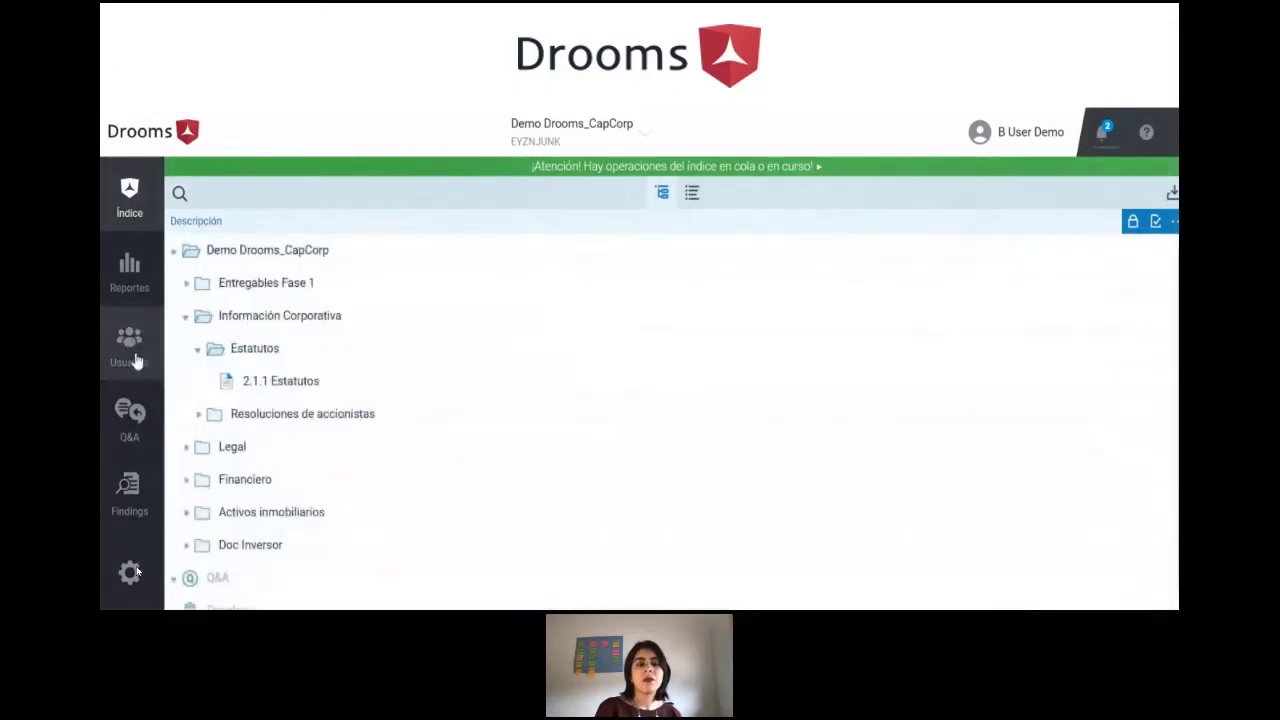
click(135, 360)
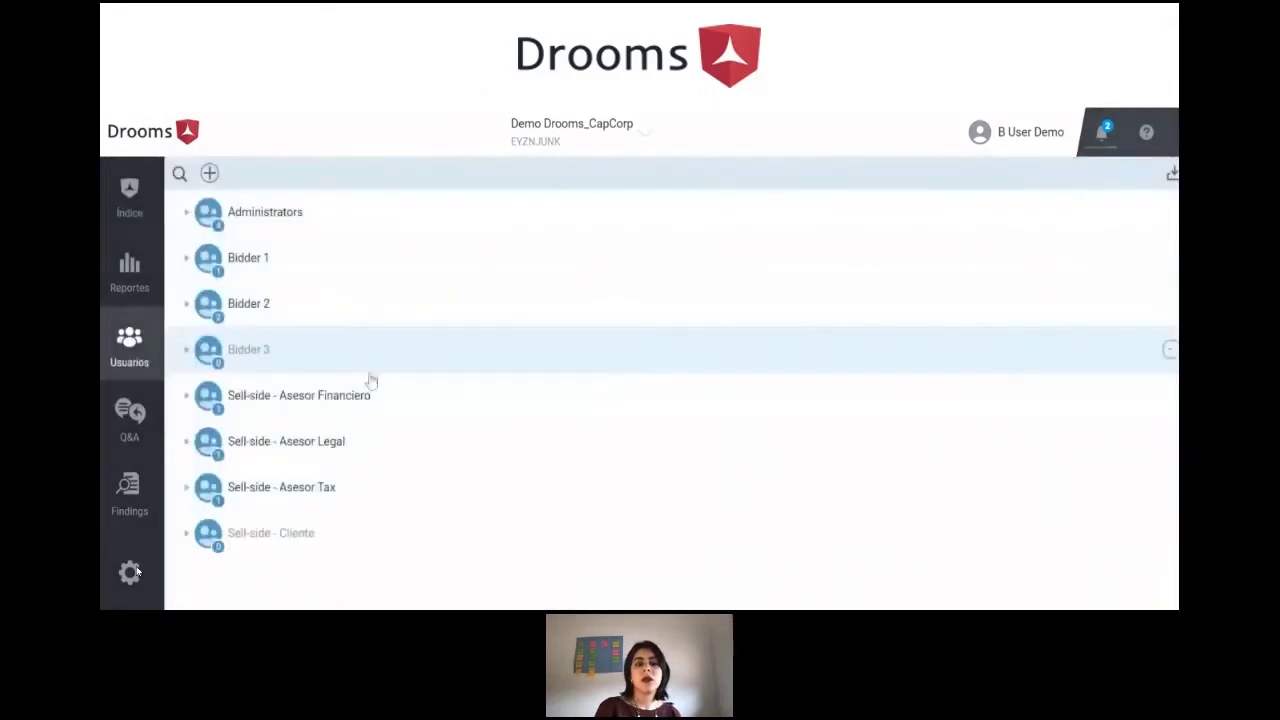
right_click(360, 405)
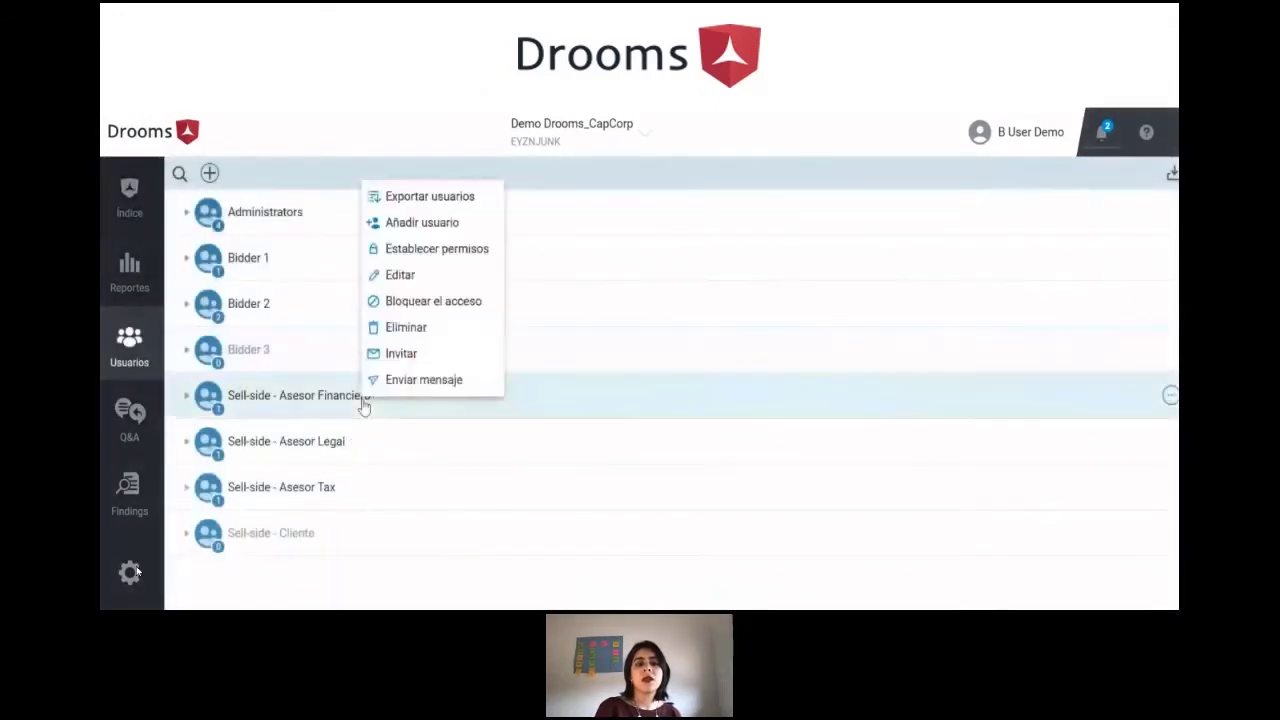
click(423, 252)
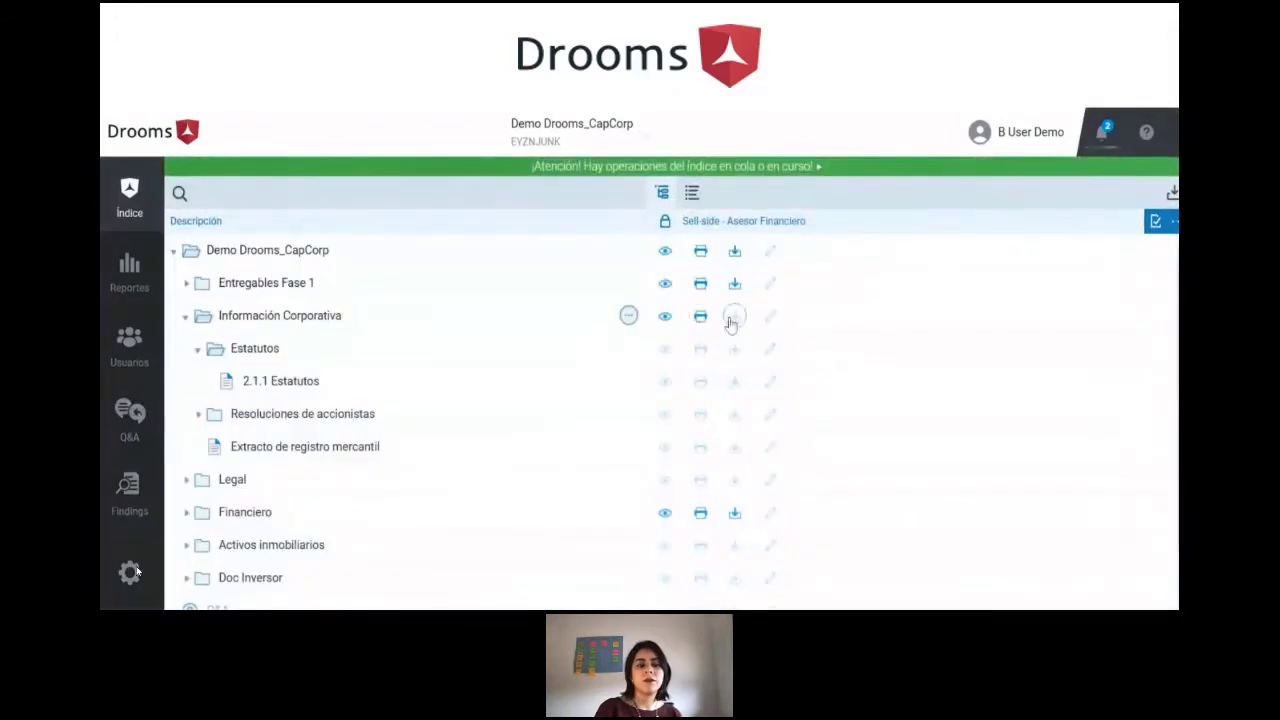
click(732, 320)
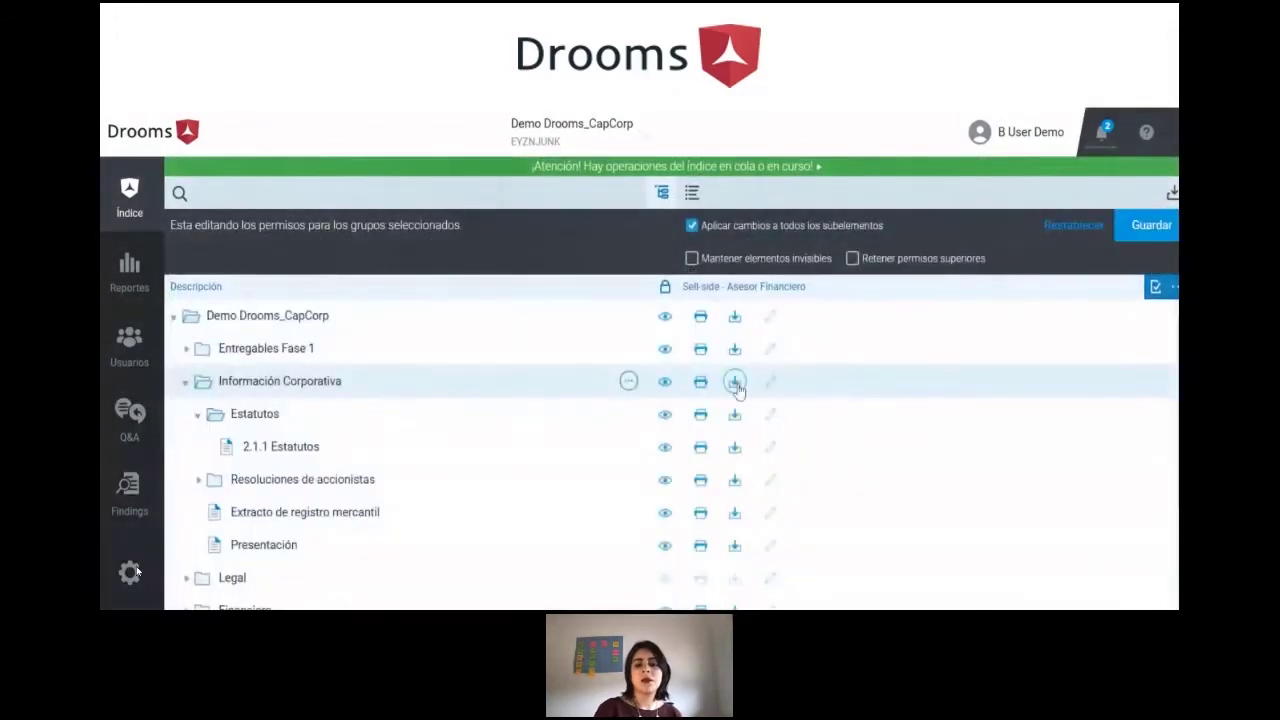
- Restrict Extracto de registro mercantil and Presentación to view-only for the financial adviser group, and save and close its permissions
scroll(734, 388, down, 3)
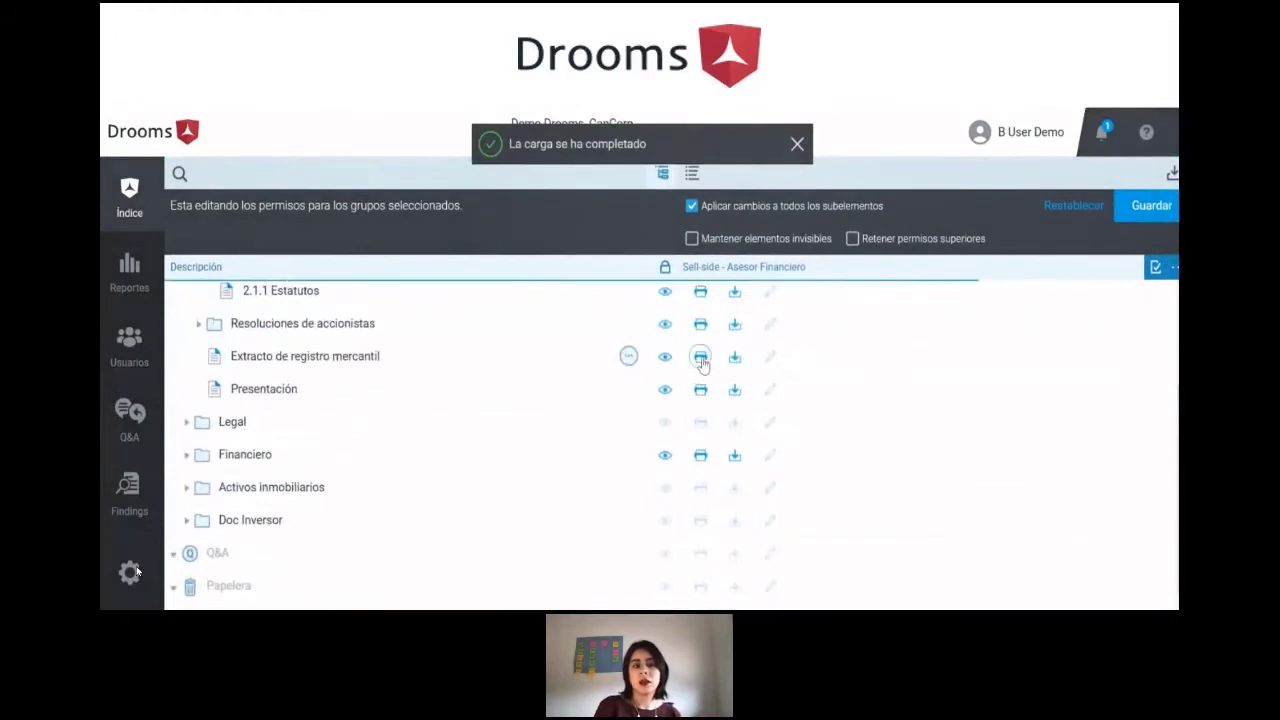
click(705, 362)
click(702, 390)
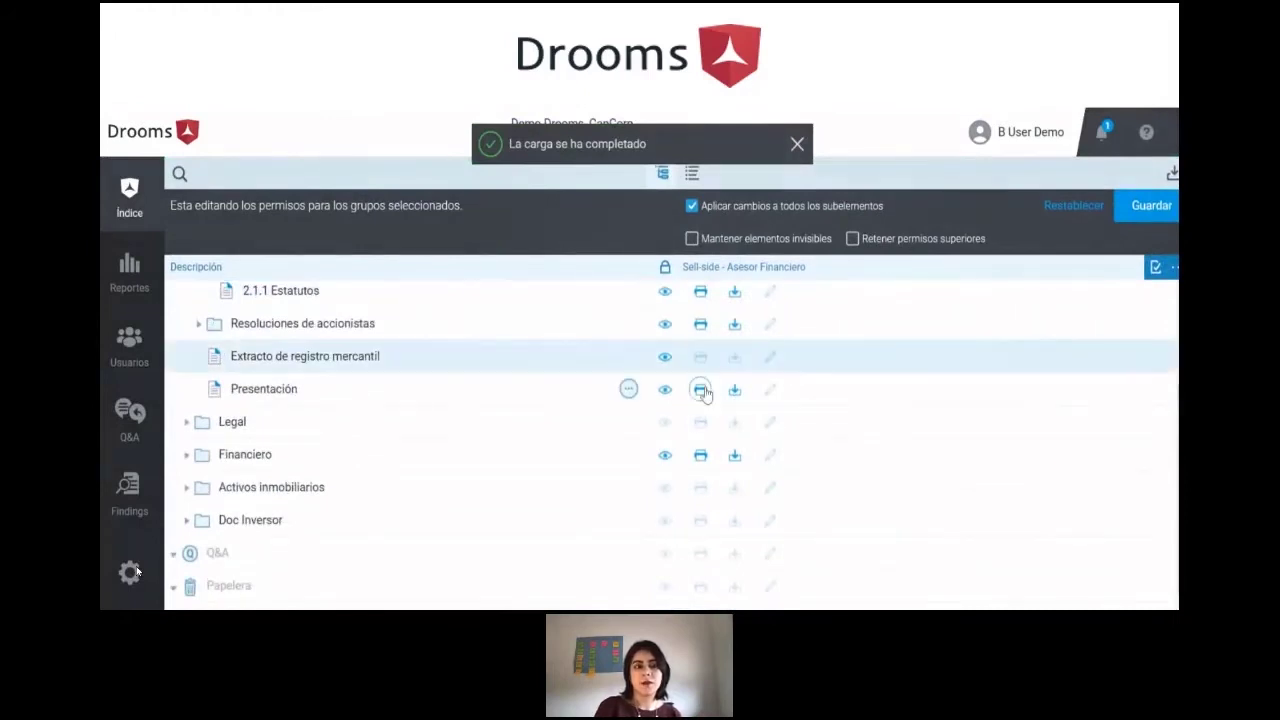
click(797, 147)
scroll(816, 396, up, 2)
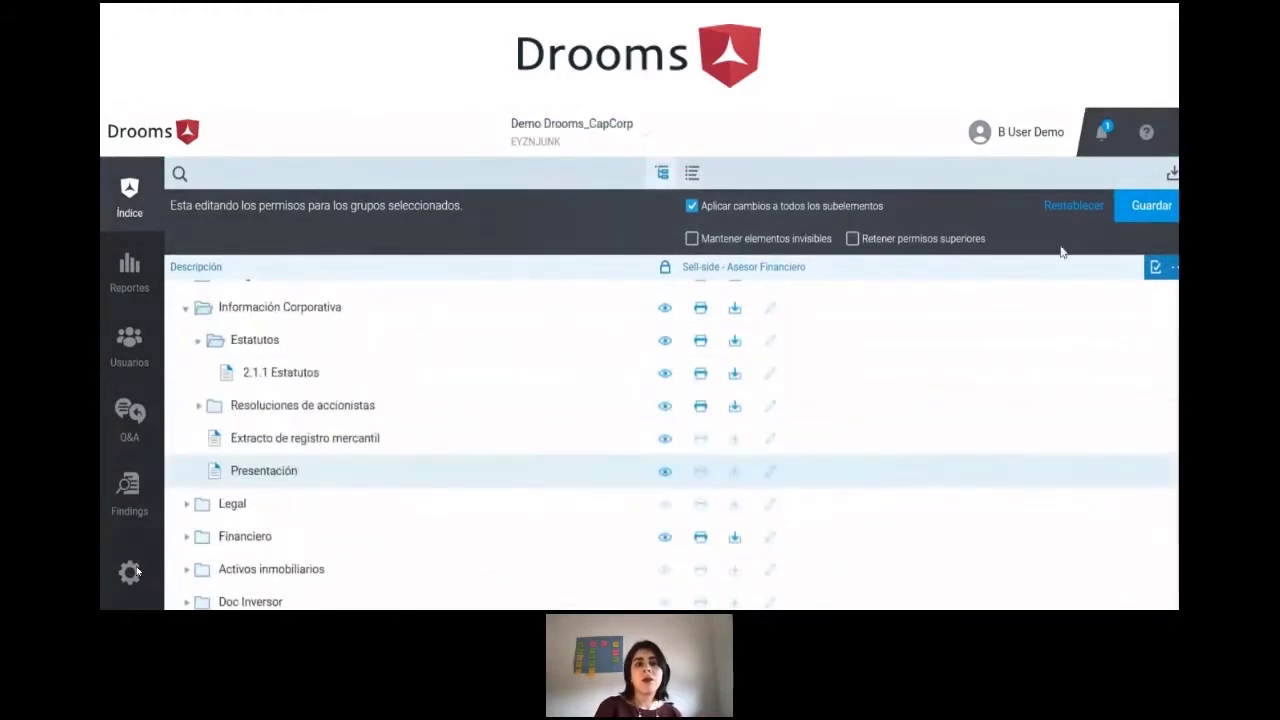
click(1143, 207)
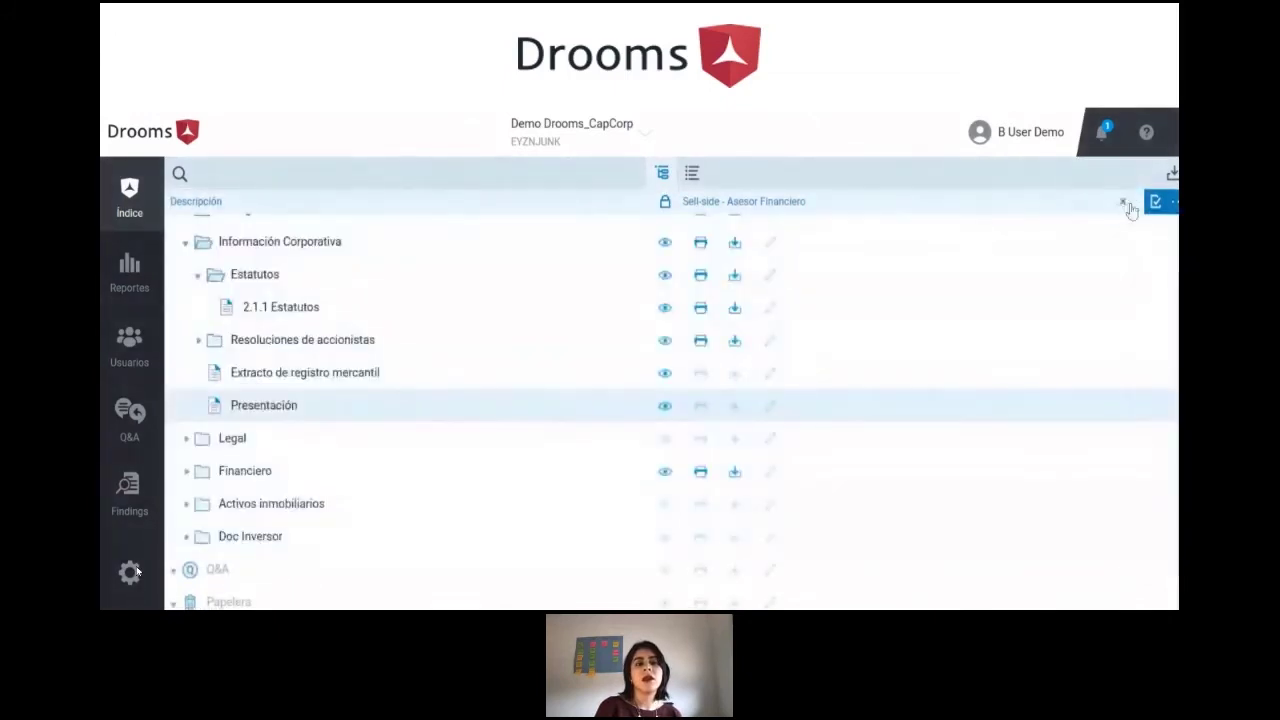
click(1125, 204)
- Collapse Información Corporativa in the index, and expand the Entregables Fase 1 and Doc Inversor folders
scroll(290, 374, up, 2)
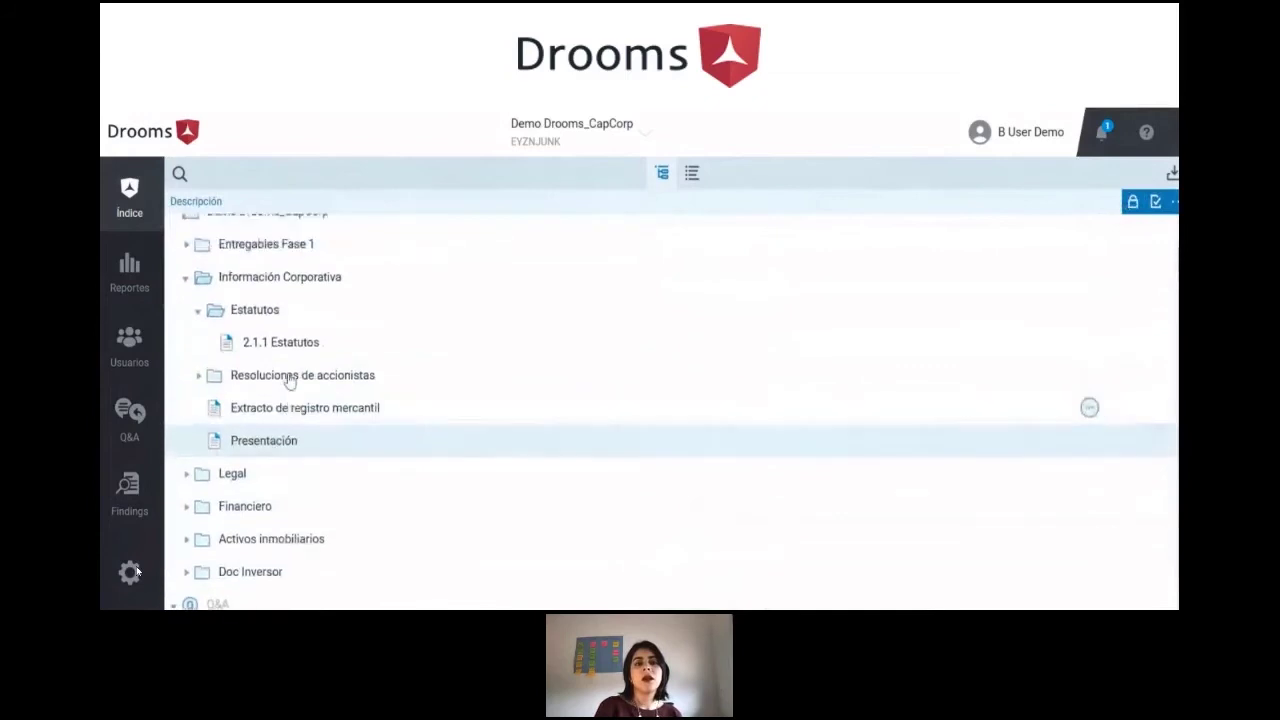
click(186, 295)
click(186, 266)
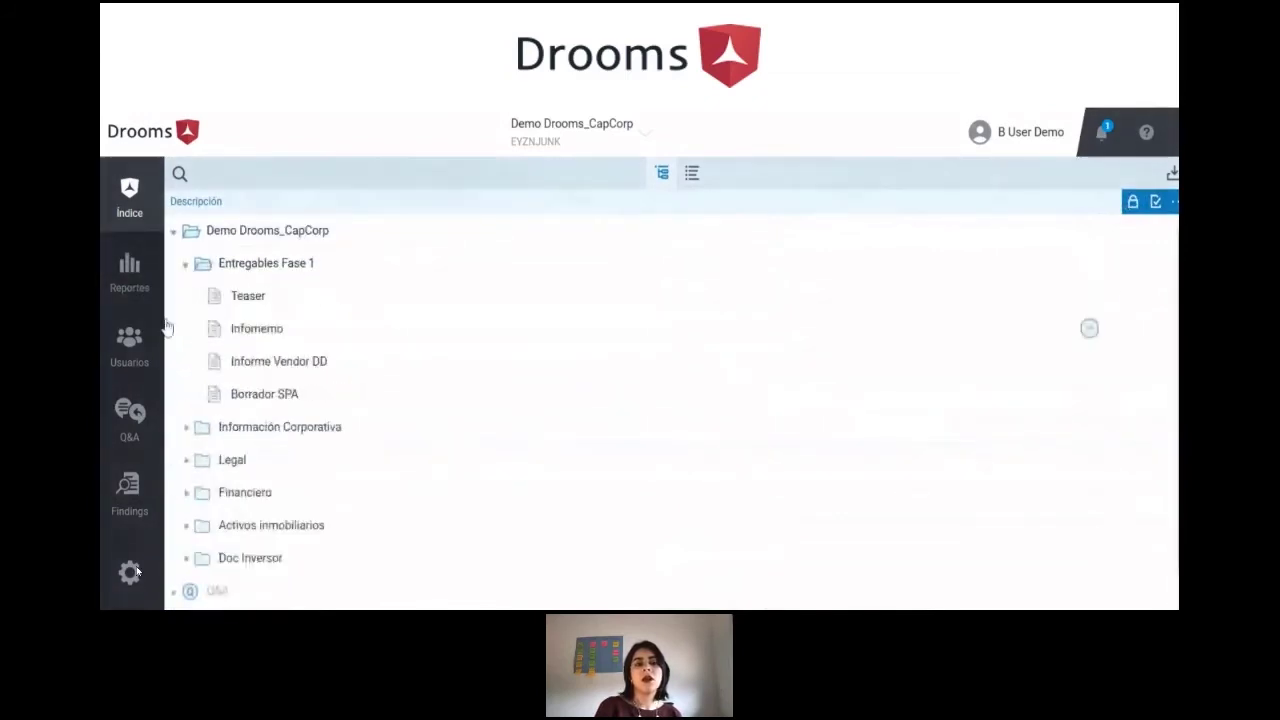
scroll(178, 535, down, 1)
click(187, 529)
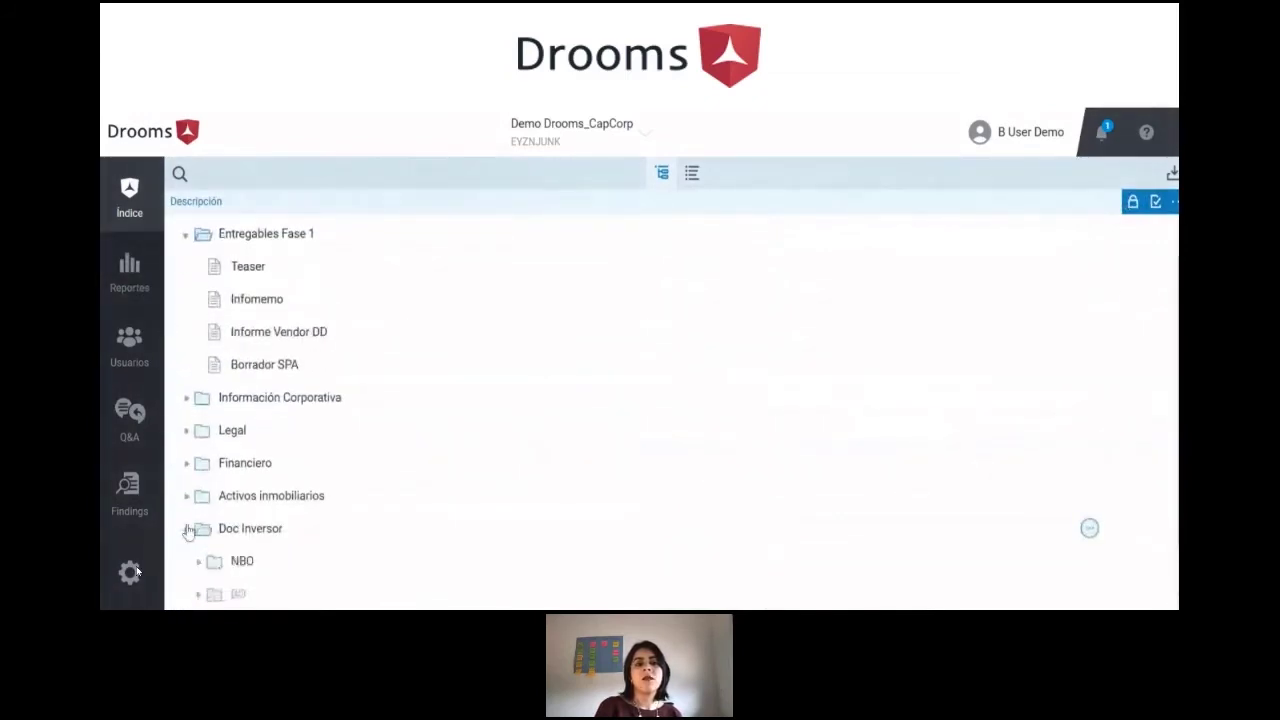
scroll(186, 380, up, 1)
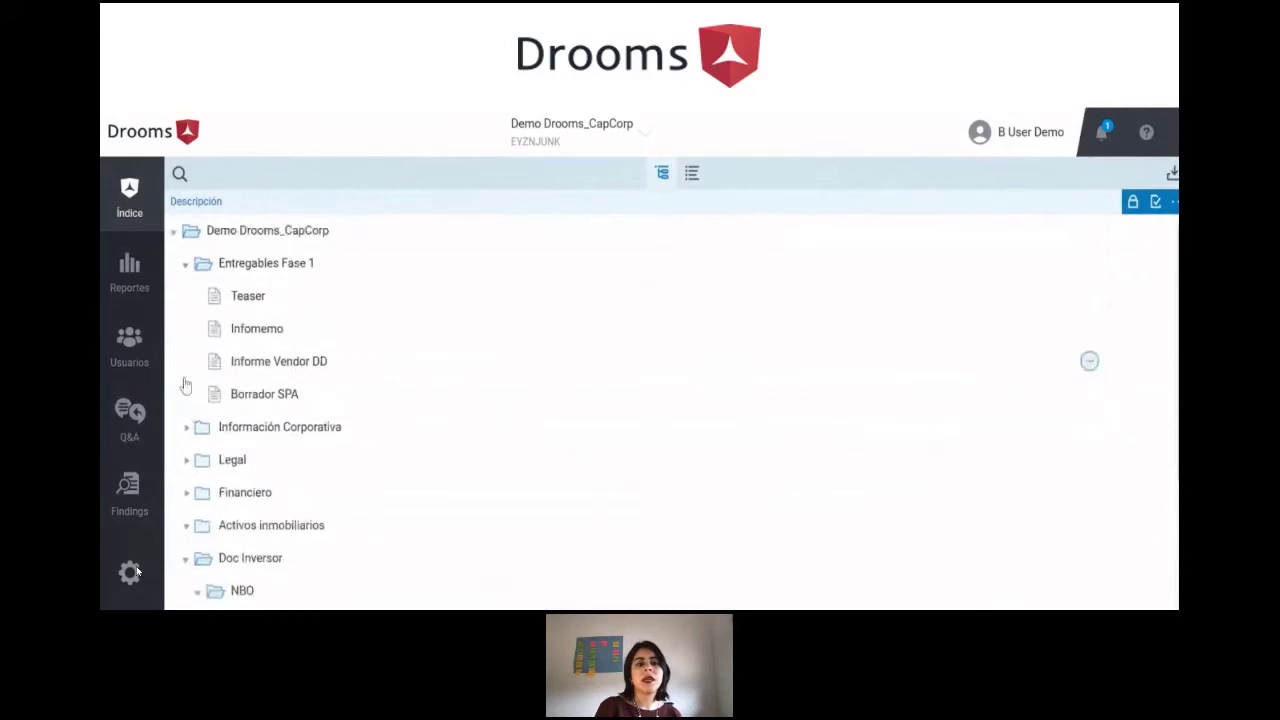
- Add a user to the Bidder 3 group by e-mail address with the invitation sent in English
click(138, 357)
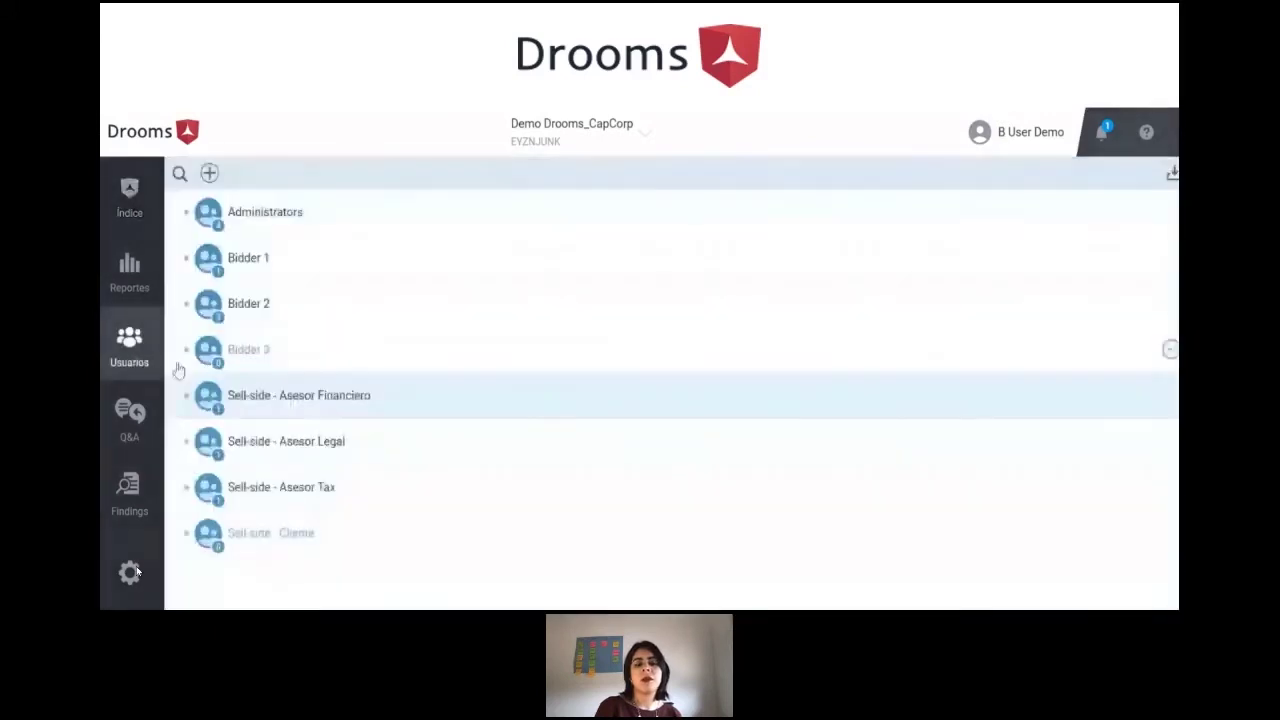
right_click(301, 356)
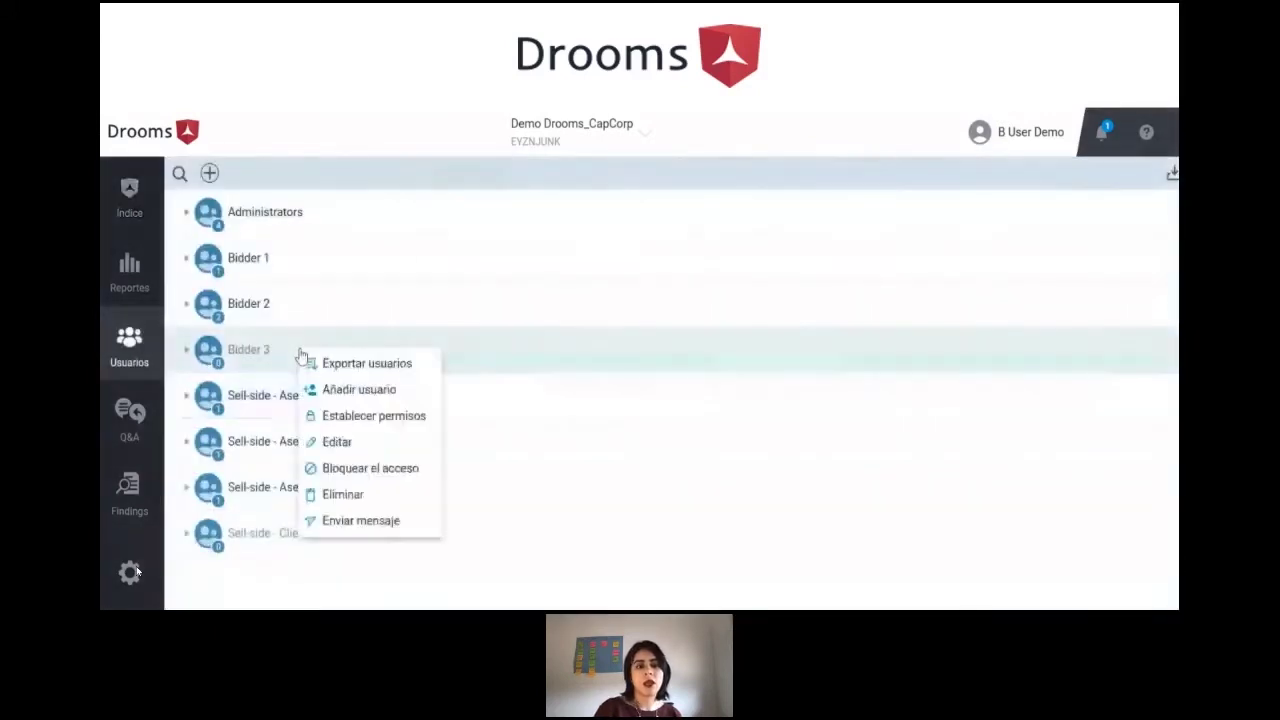
click(338, 390)
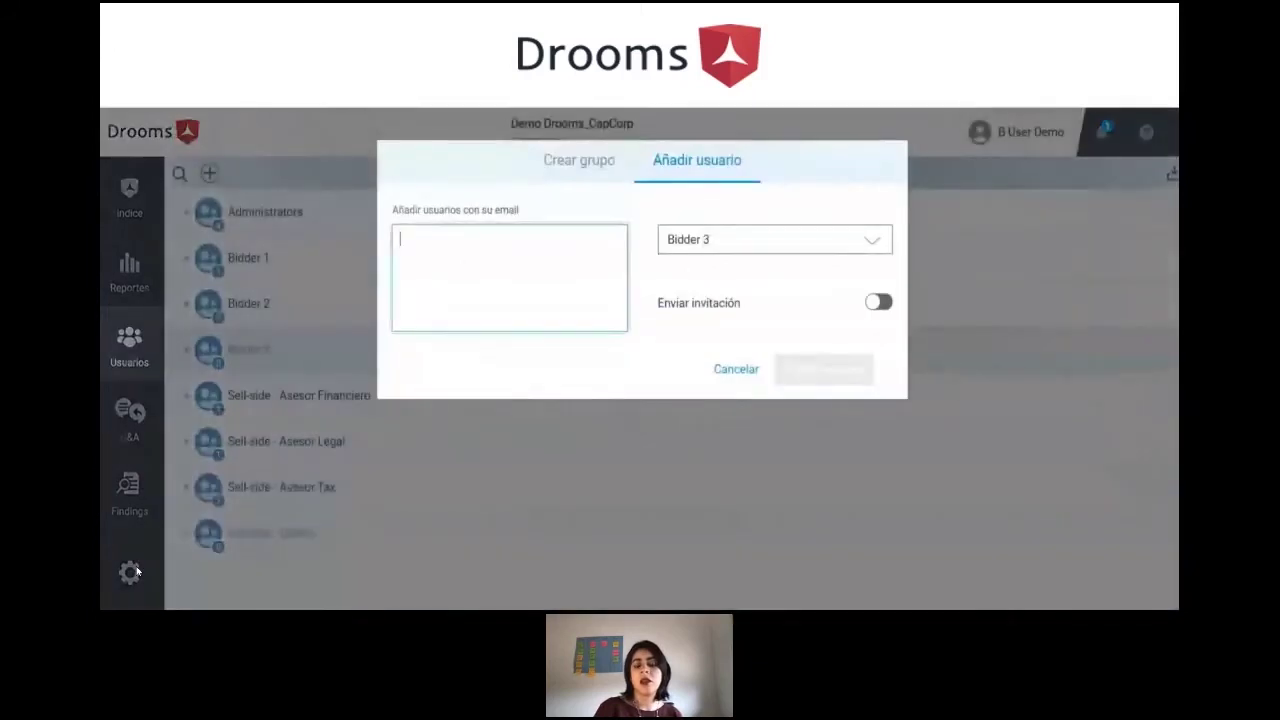
key(ctrl+v)
click(878, 304)
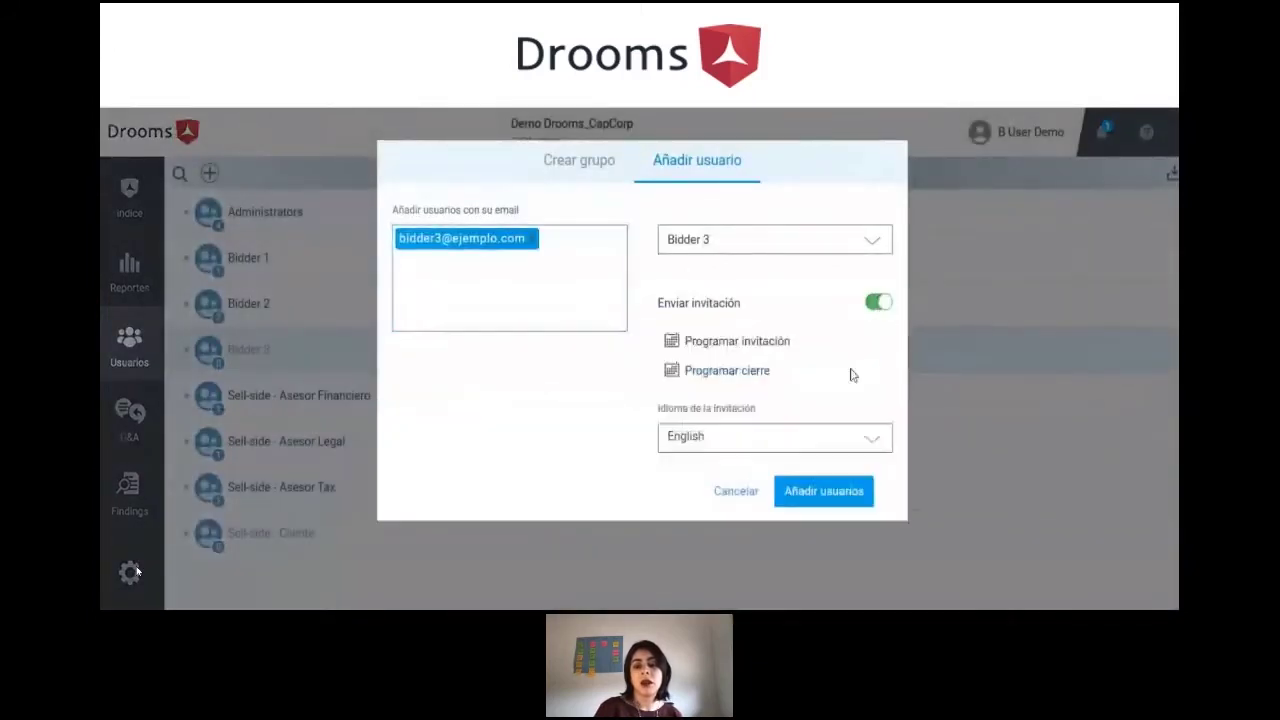
click(820, 489)
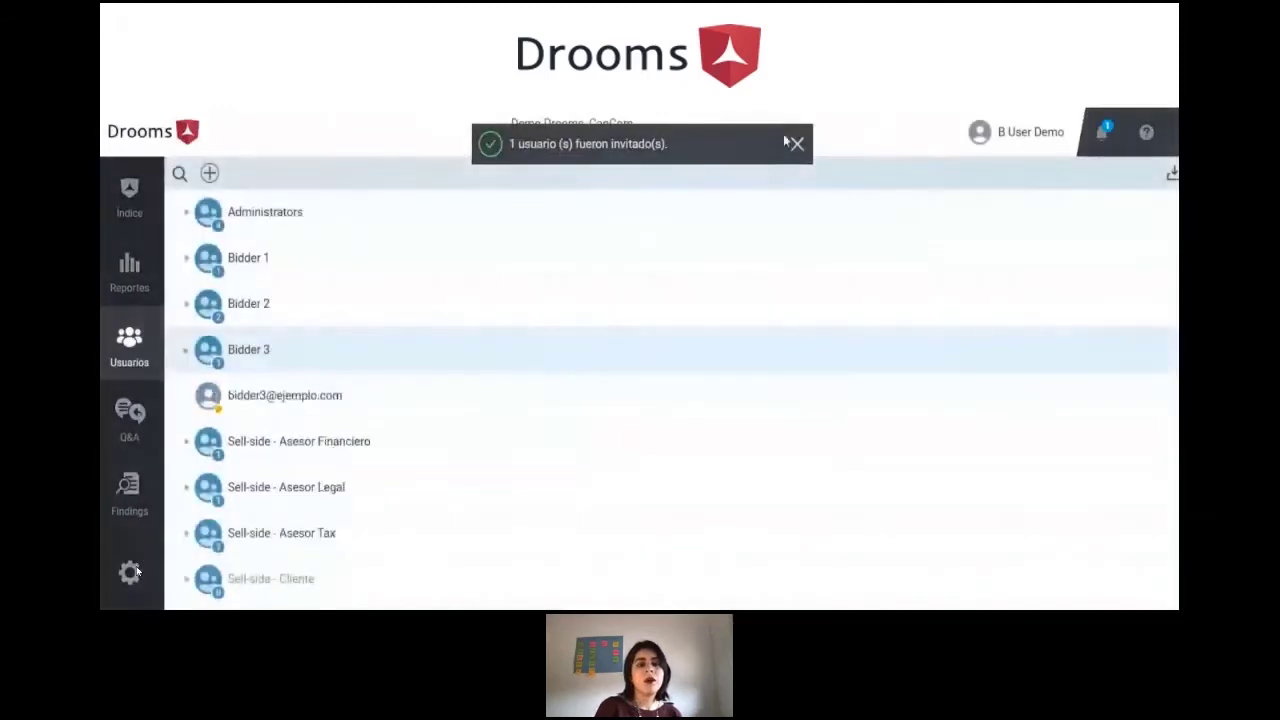
click(797, 143)
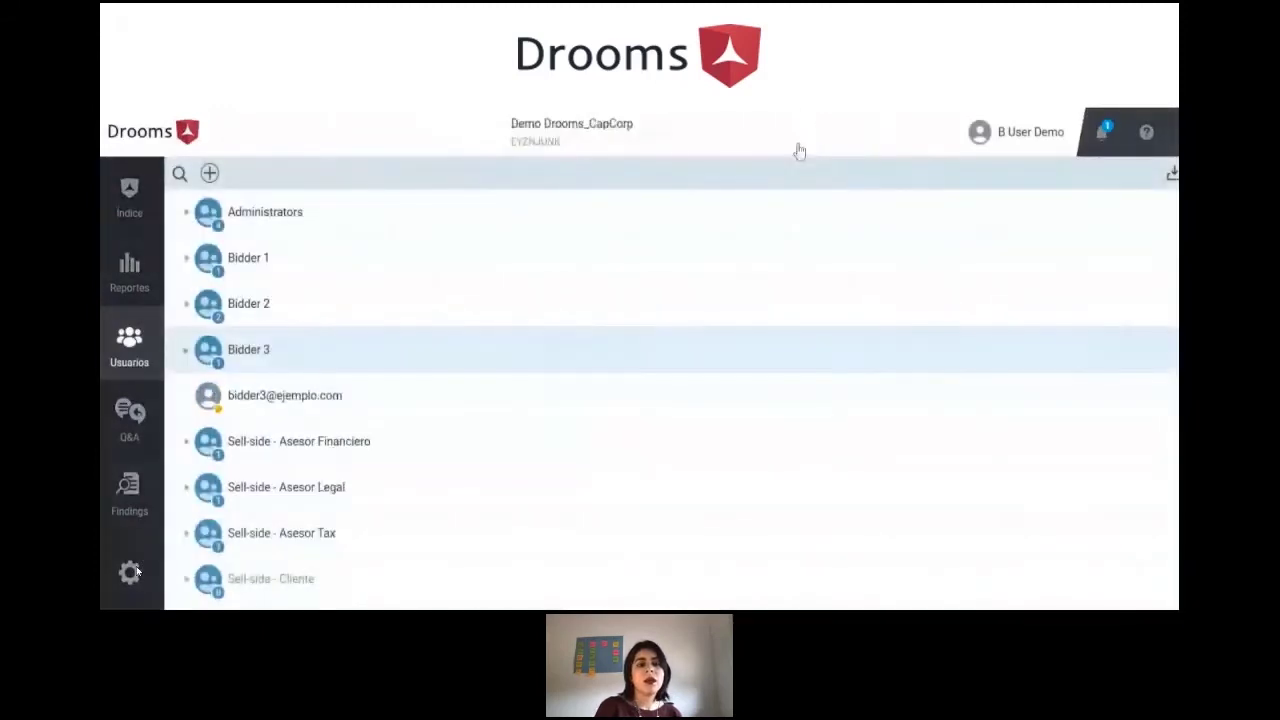
- Grant Bidder 3 download permission on Entregables Fase 1, limiting Informe Vendor DD to view-only and Infomemo to viewing and printing
right_click(408, 366)
click(448, 432)
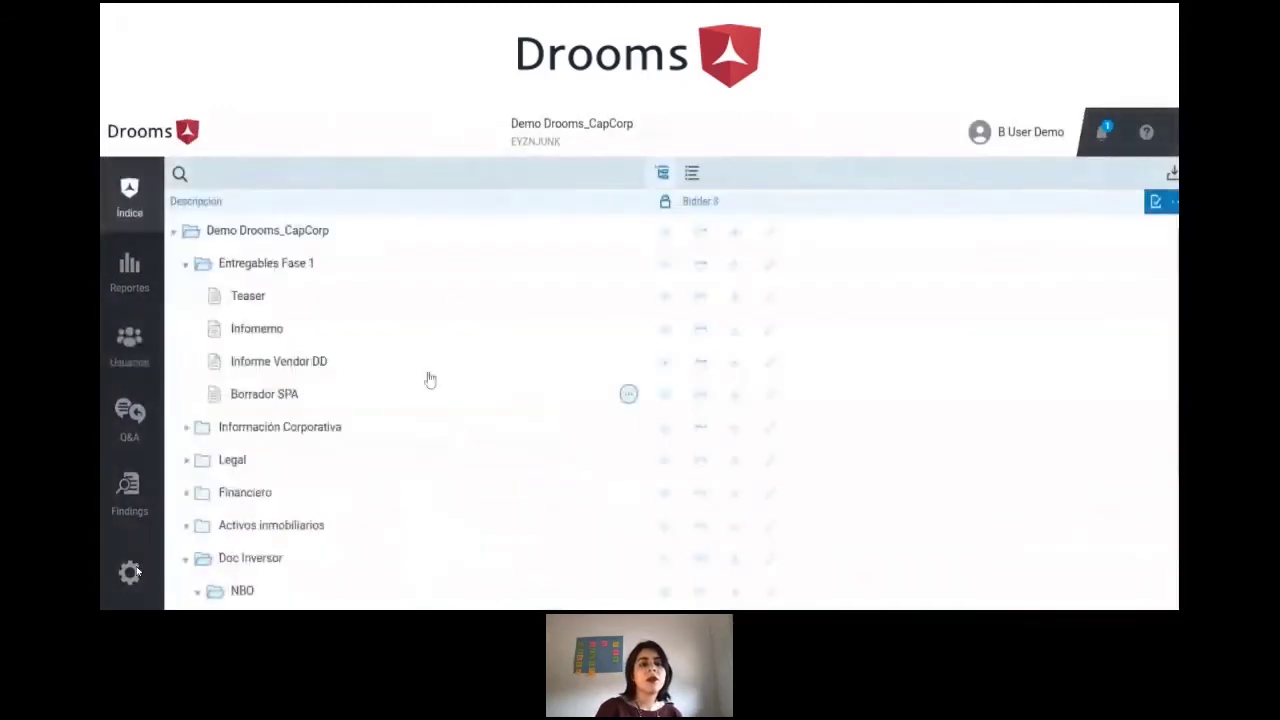
click(733, 268)
click(736, 330)
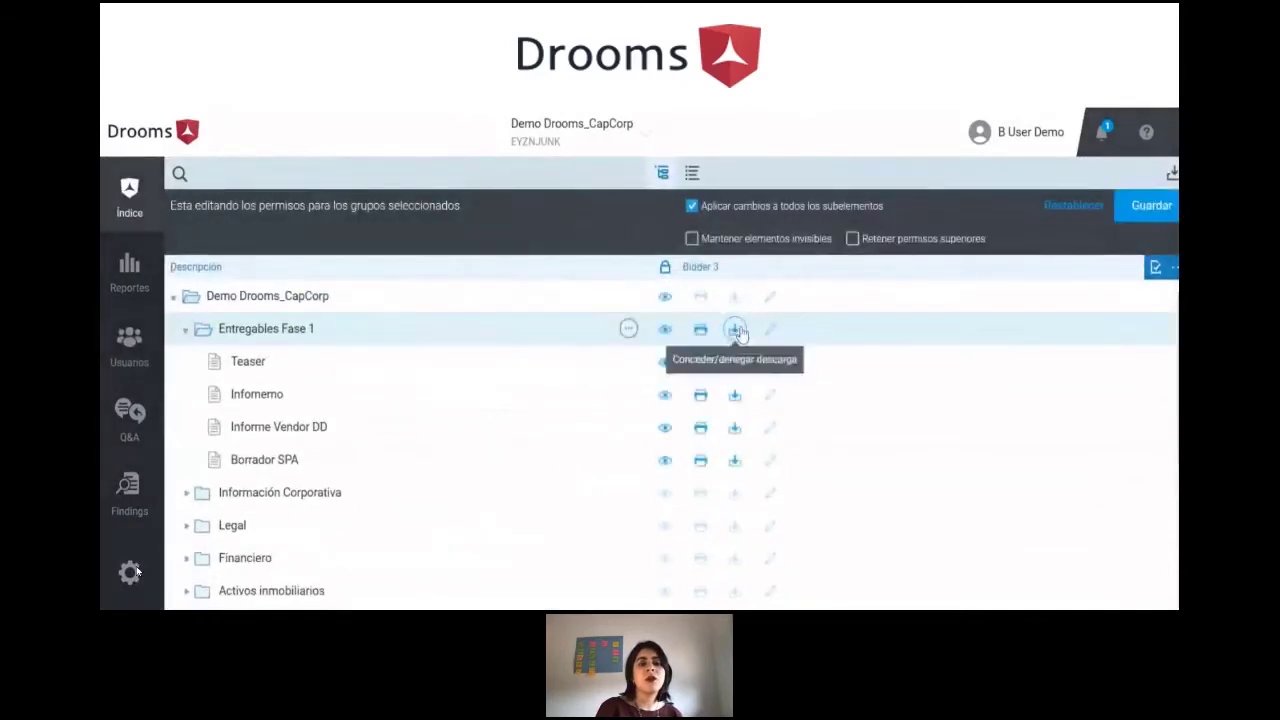
click(702, 430)
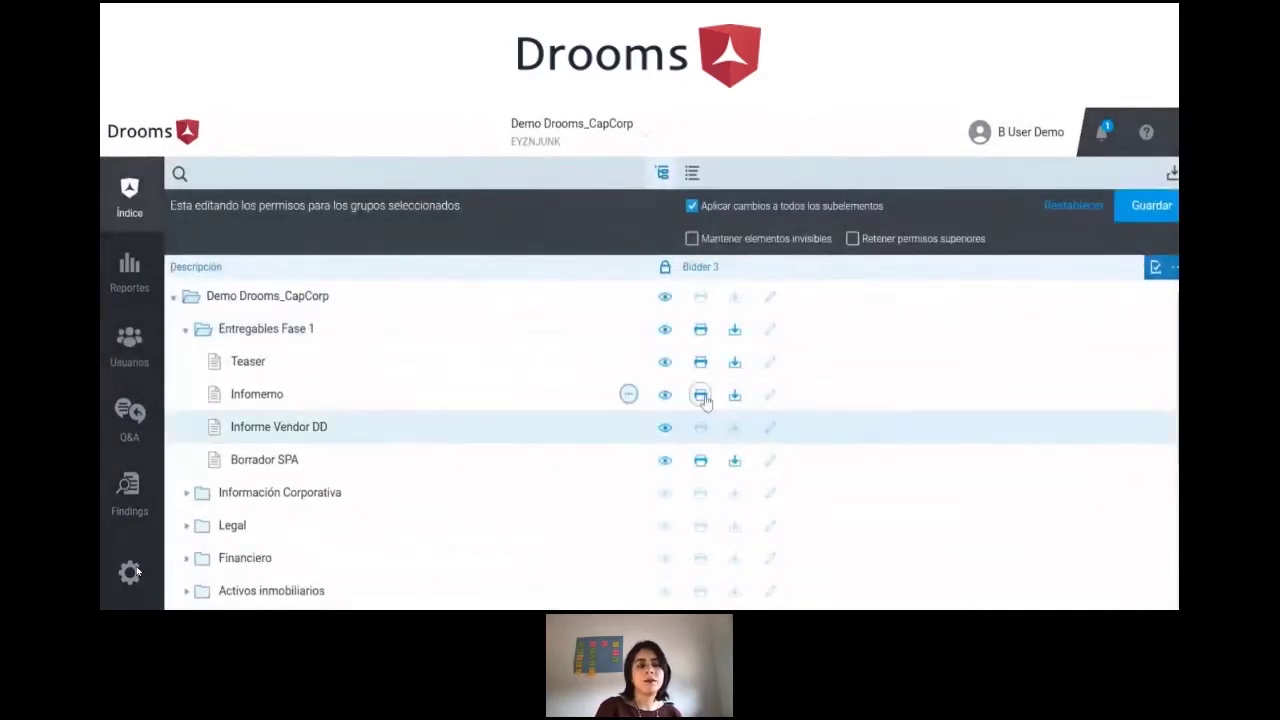
click(735, 403)
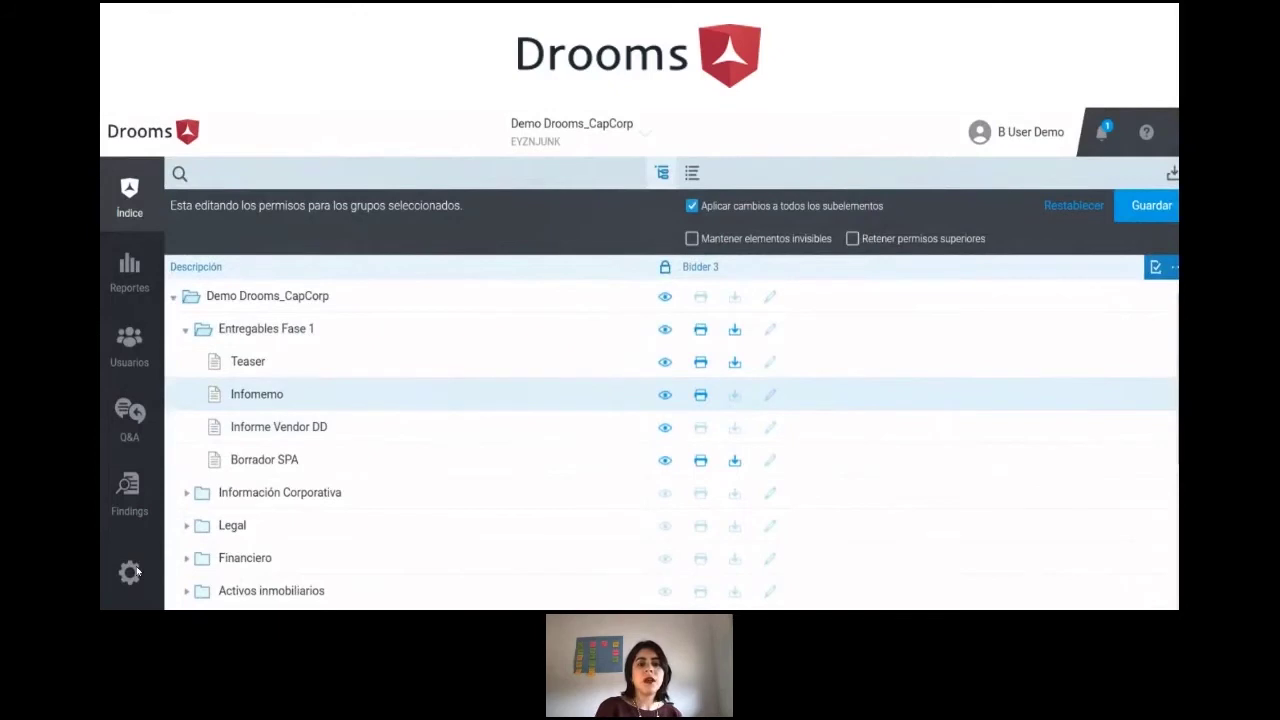
- Grant Bidder 3 the "sólo crear" permission on the Bidder 3 item in Doc Inversor's NBO folder, and collapse Doc Inversor
scroll(137, 571, down, 1)
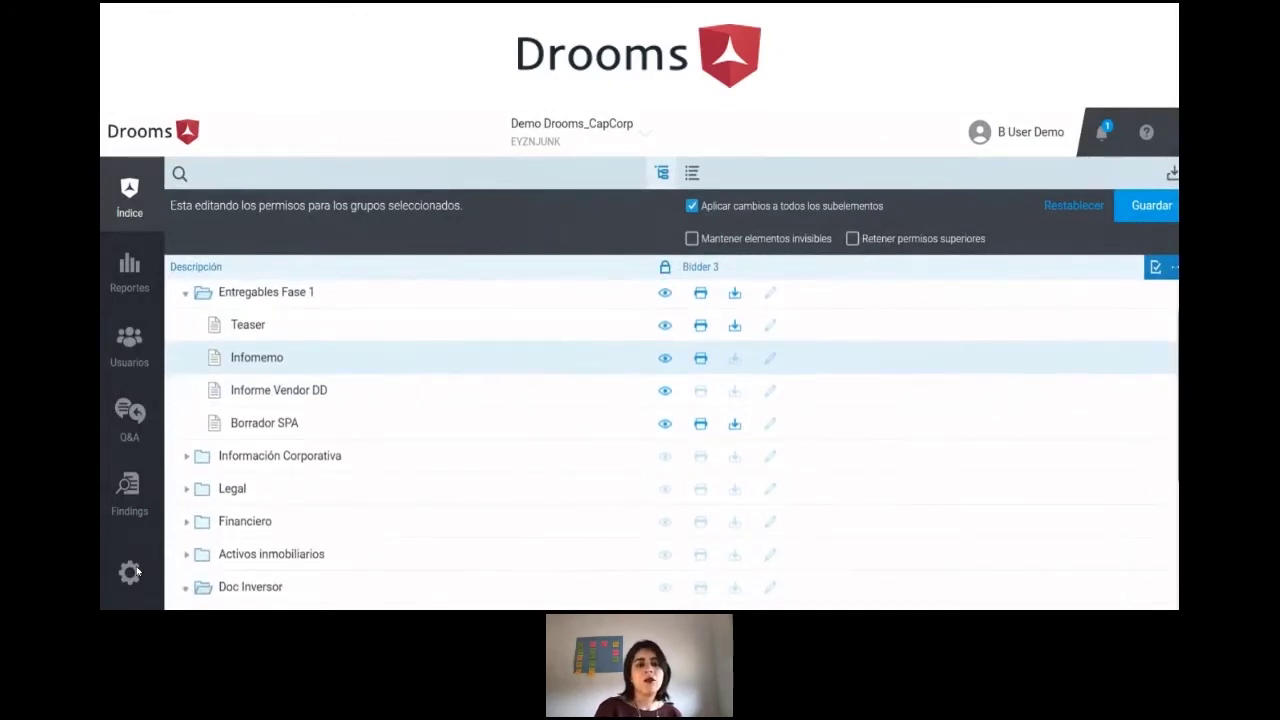
scroll(137, 571, down, 2)
scroll(137, 571, down, 3)
scroll(137, 571, down, 1)
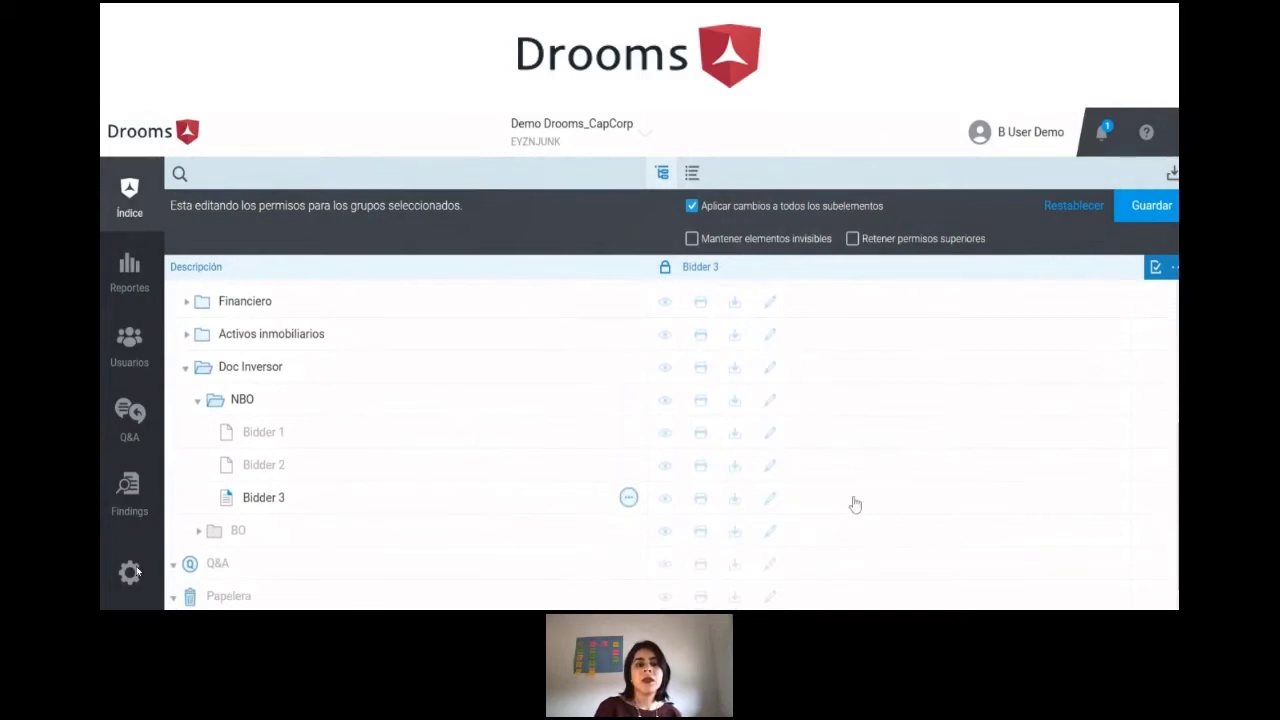
click(769, 498)
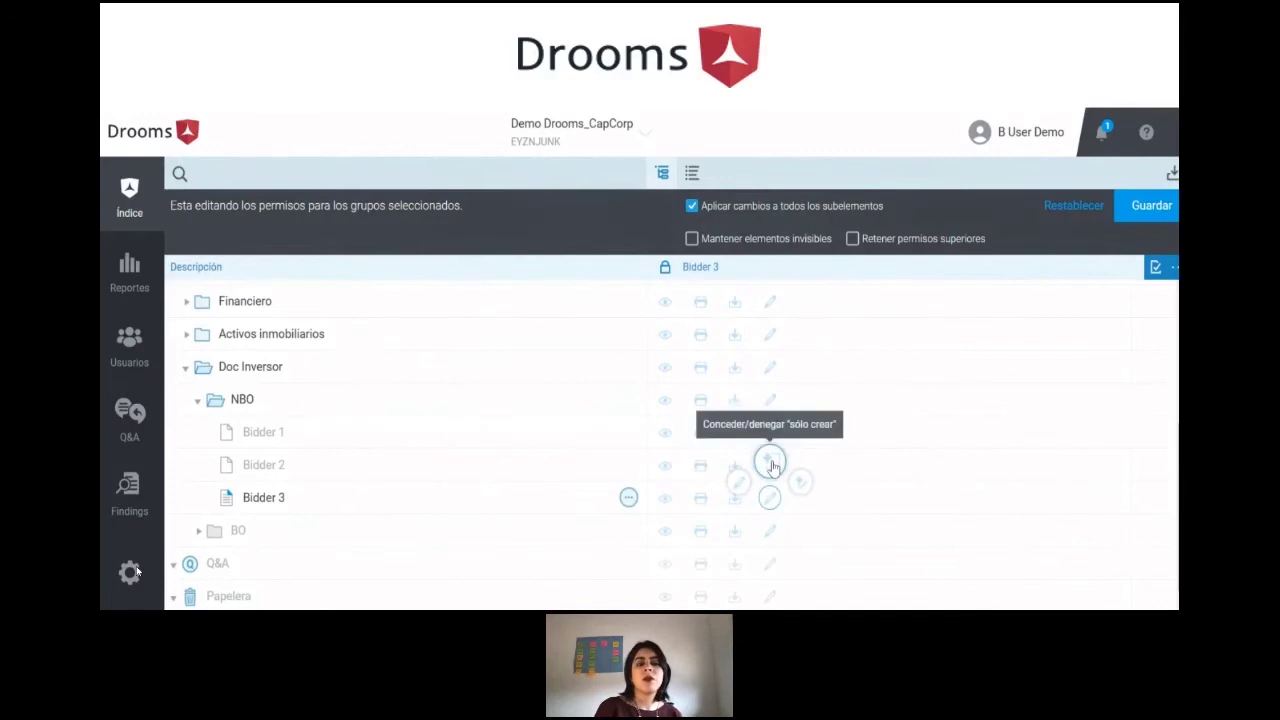
click(770, 461)
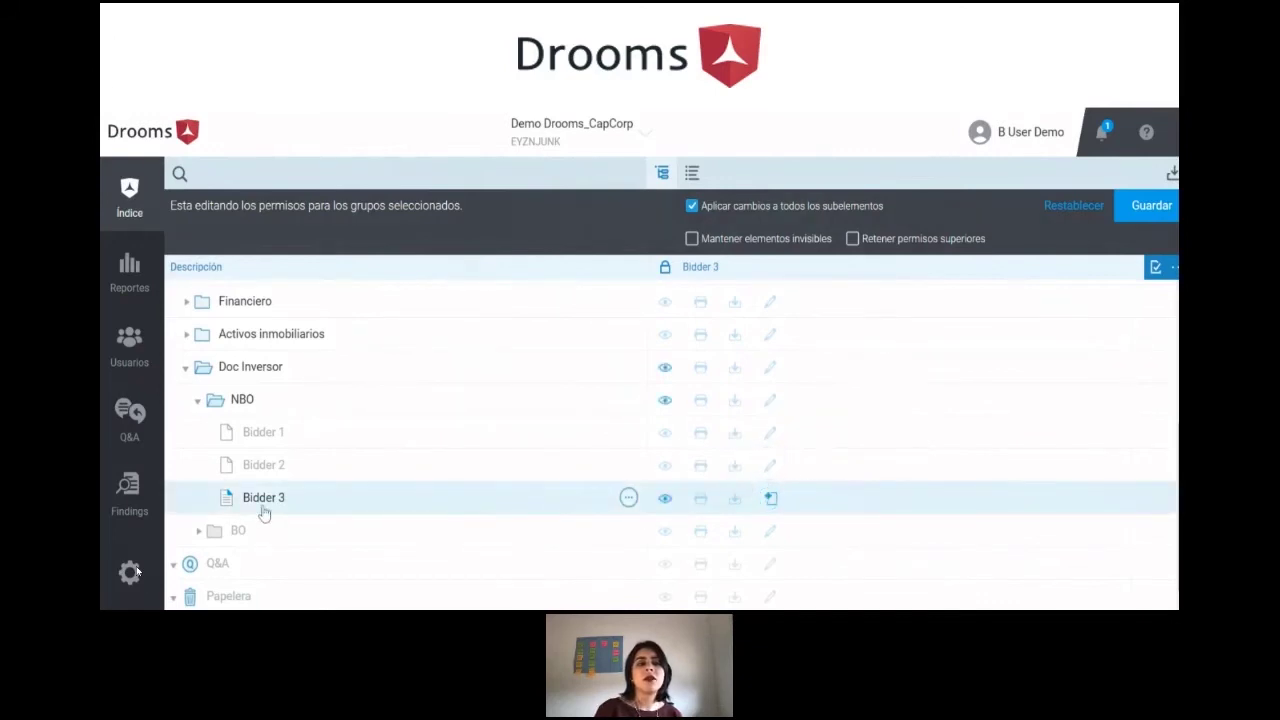
click(187, 369)
- Grant Bidder 3 download permission on Información Corporativa and print permission on the Legal folder
scroll(487, 418, up, 1)
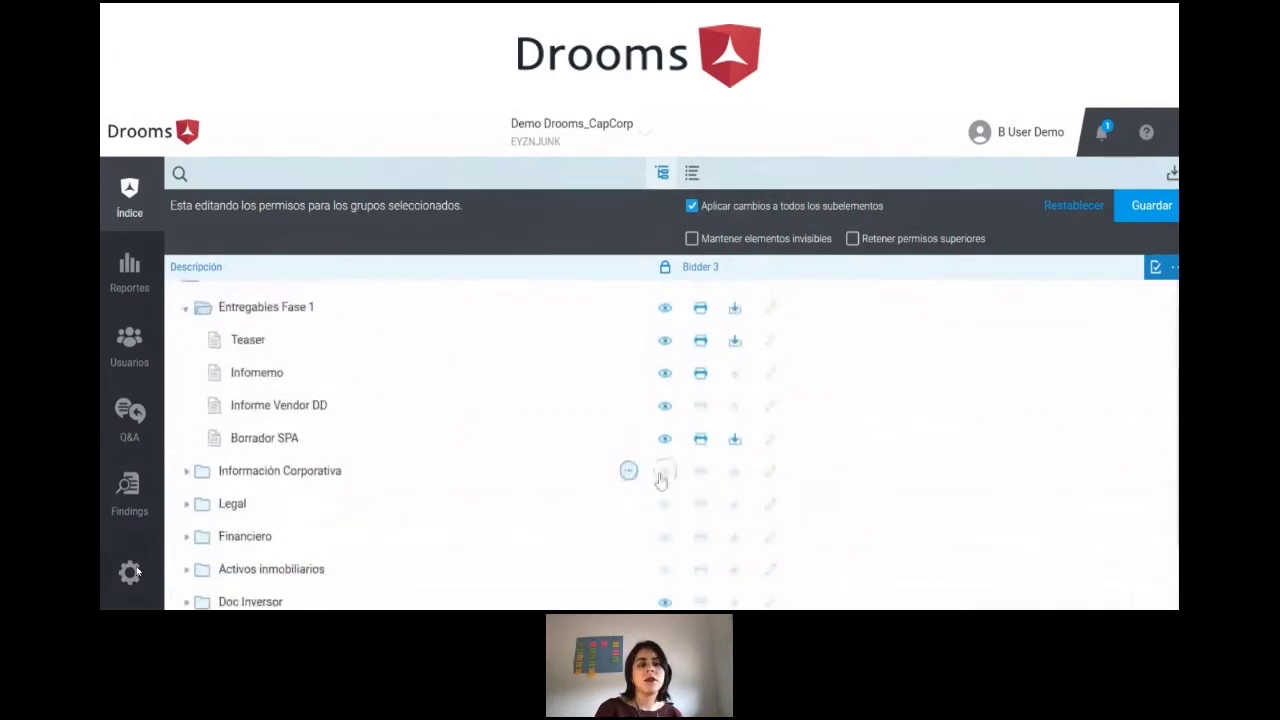
click(734, 472)
click(701, 504)
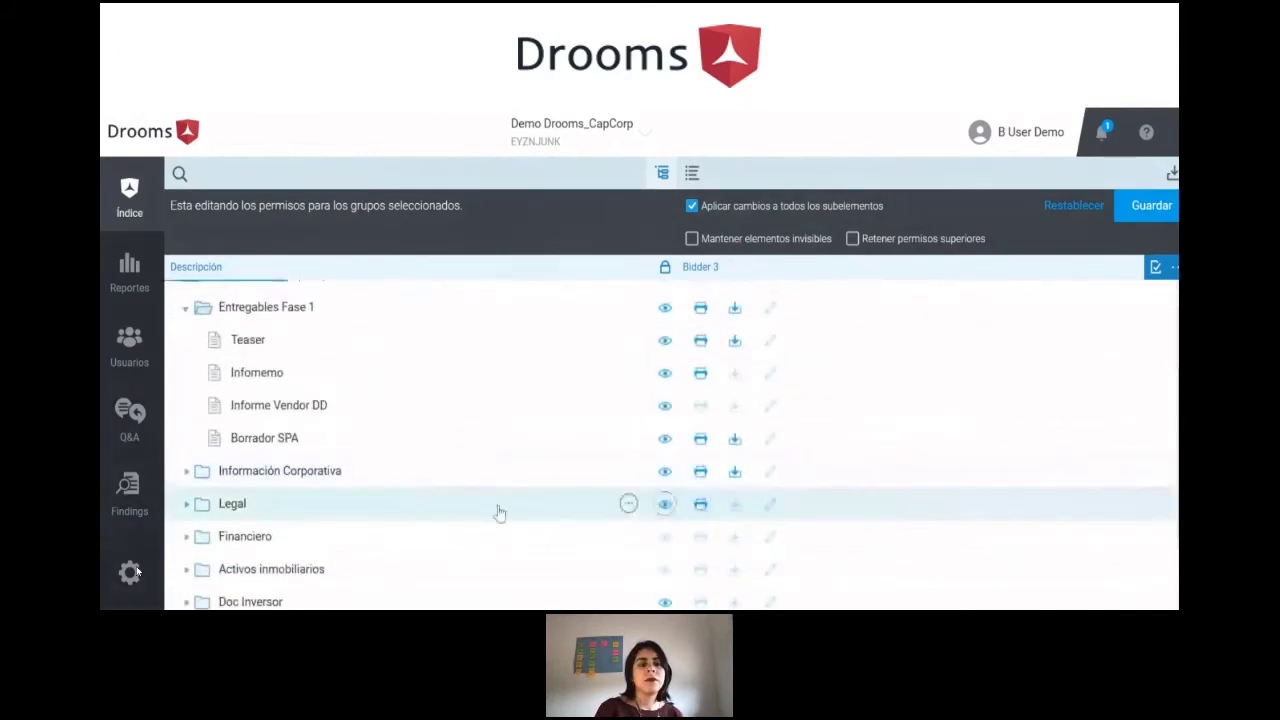
- Grant Bidder 3 view permission on Financiero, print on Otra información financiera and download on Saldos corrientes, and save the permissions
click(186, 538)
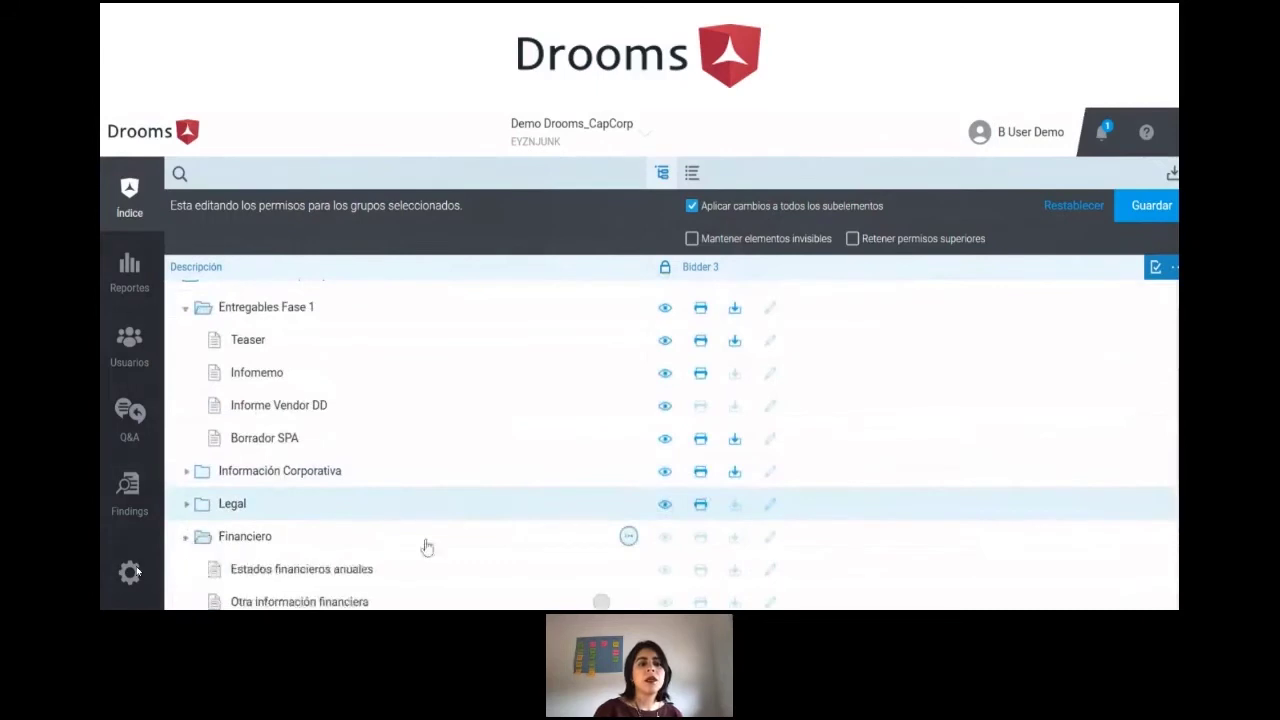
click(665, 538)
scroll(664, 542, down, 2)
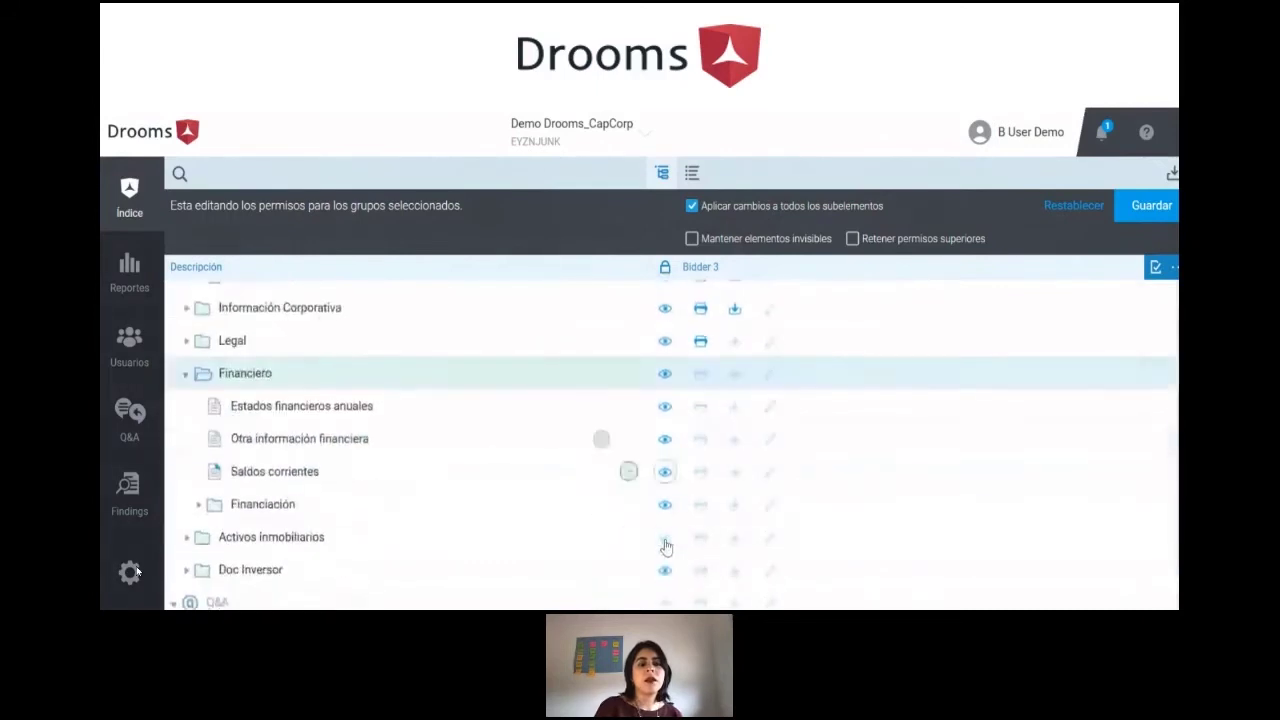
click(700, 442)
click(733, 475)
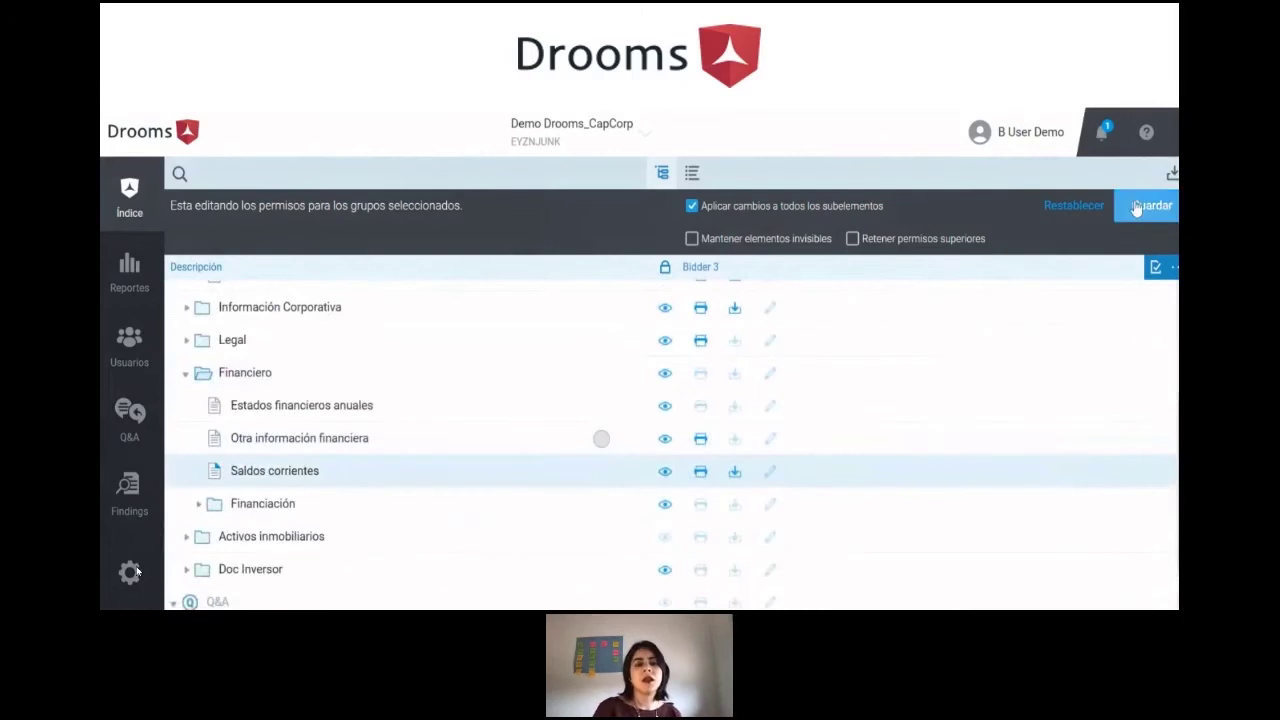
click(1150, 205)
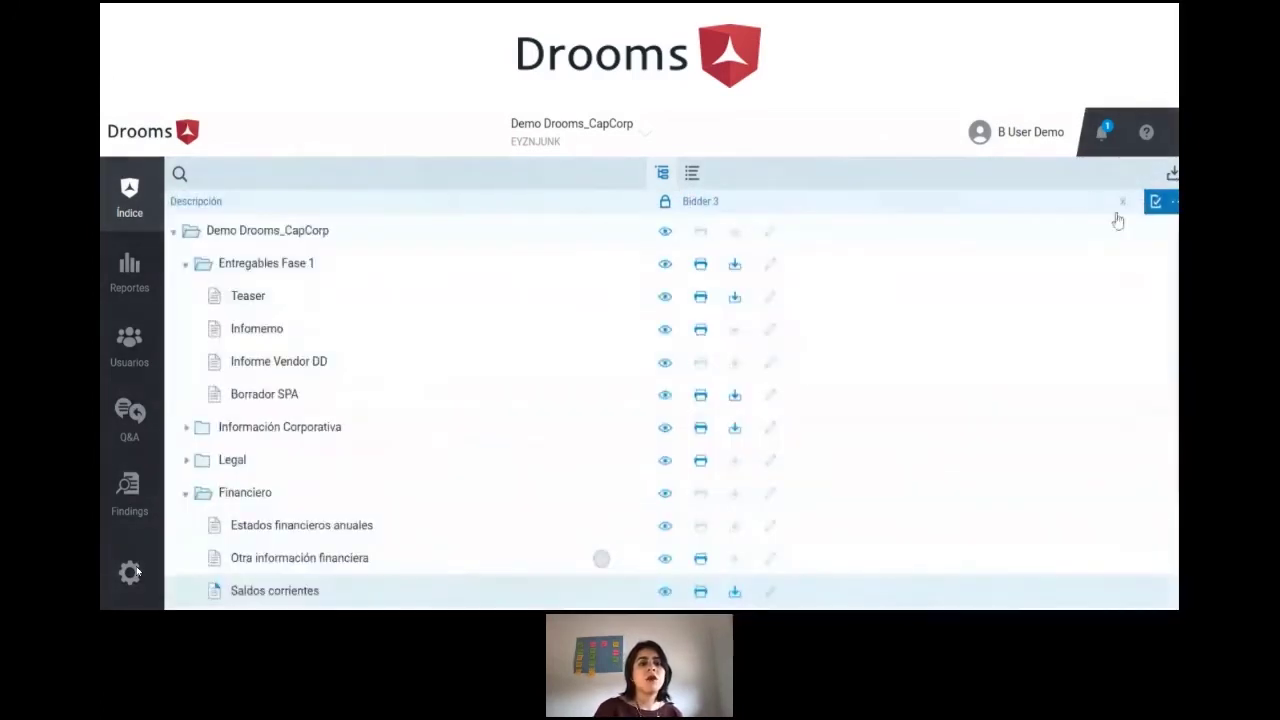
- Close the Bidder 3 permissions view and collapse the Entregables Fase 1 and Financiero folders
click(1126, 205)
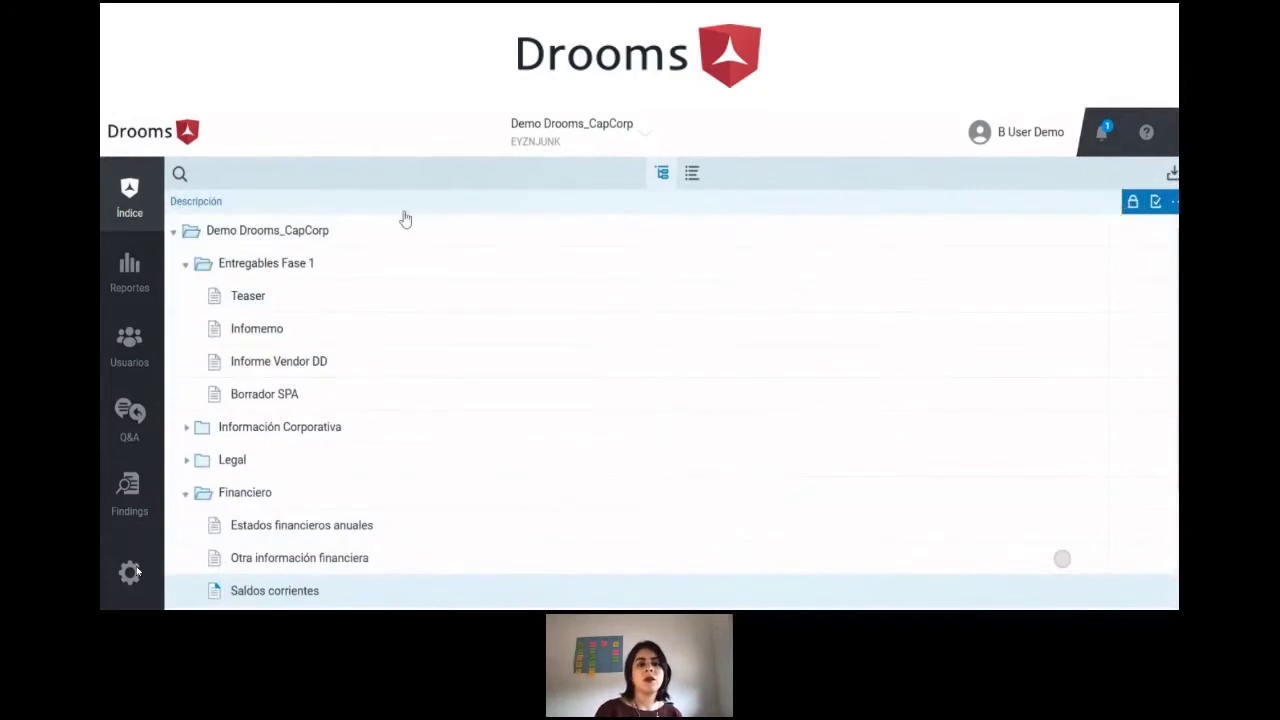
click(187, 265)
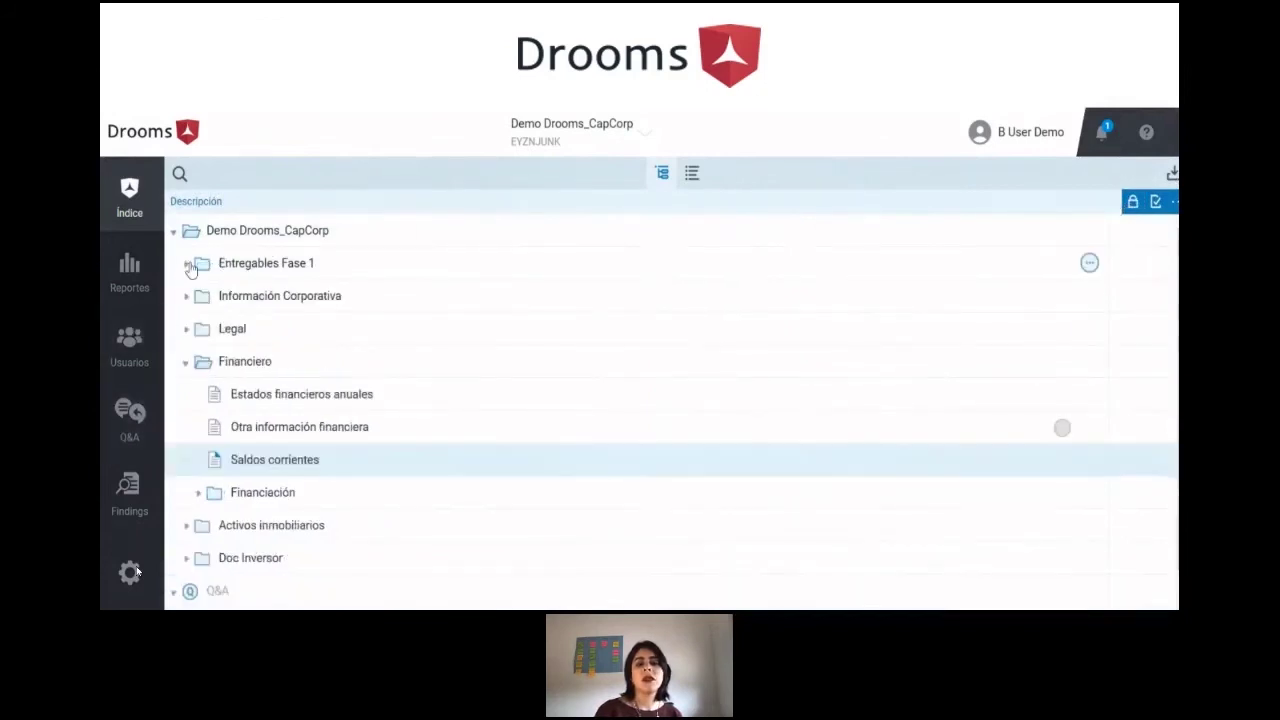
click(186, 361)
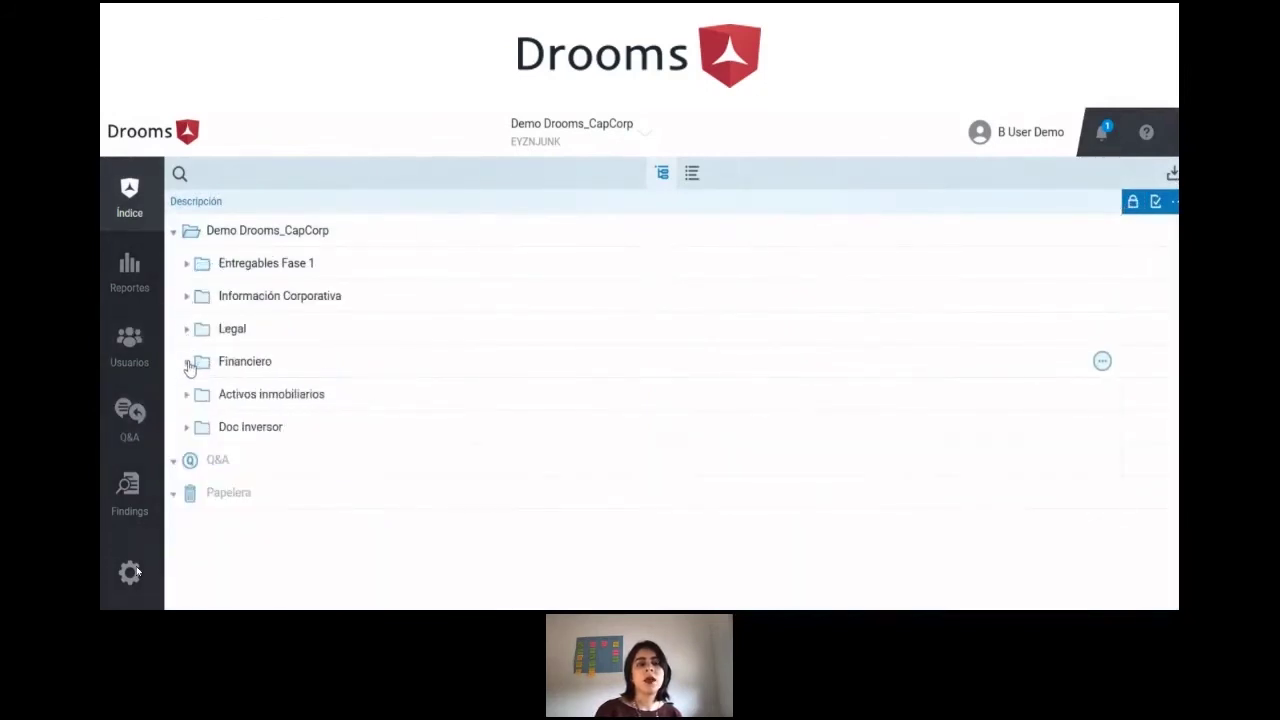
- Examine what each Q&A workflow phase allows: Selección, Distribución, Respuesta, Aprobación and Observador
click(127, 418)
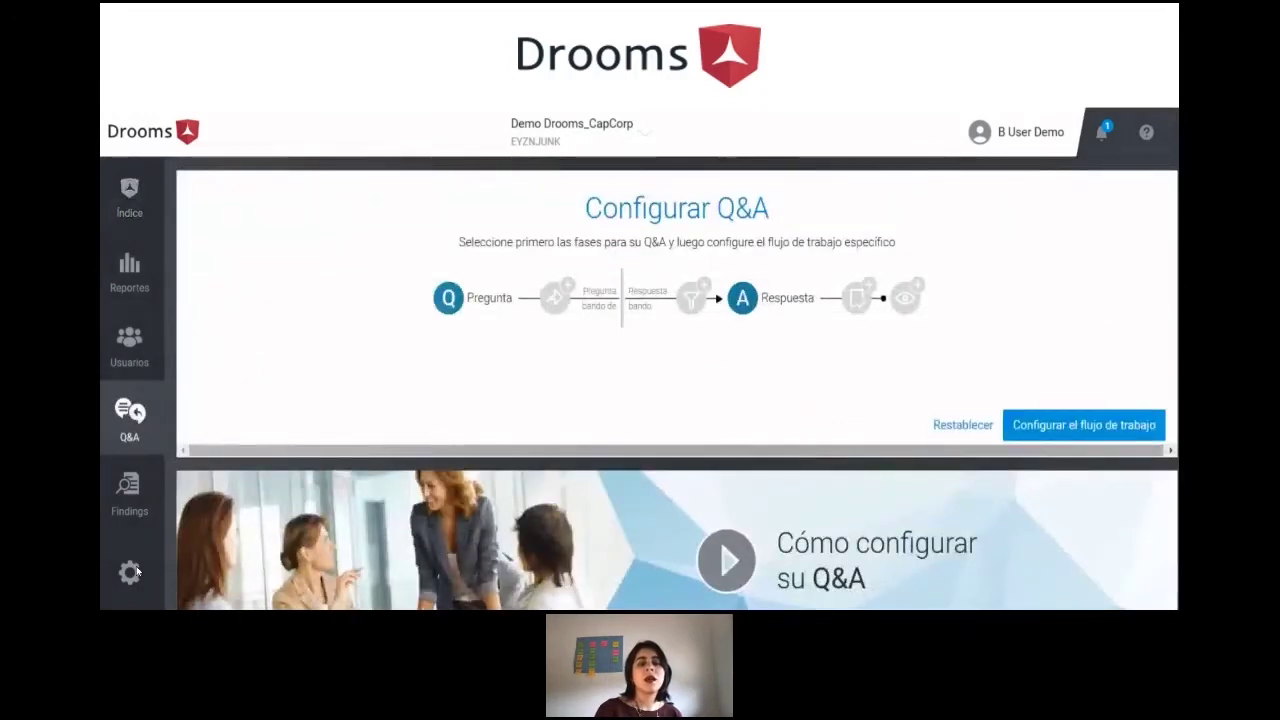
click(564, 326)
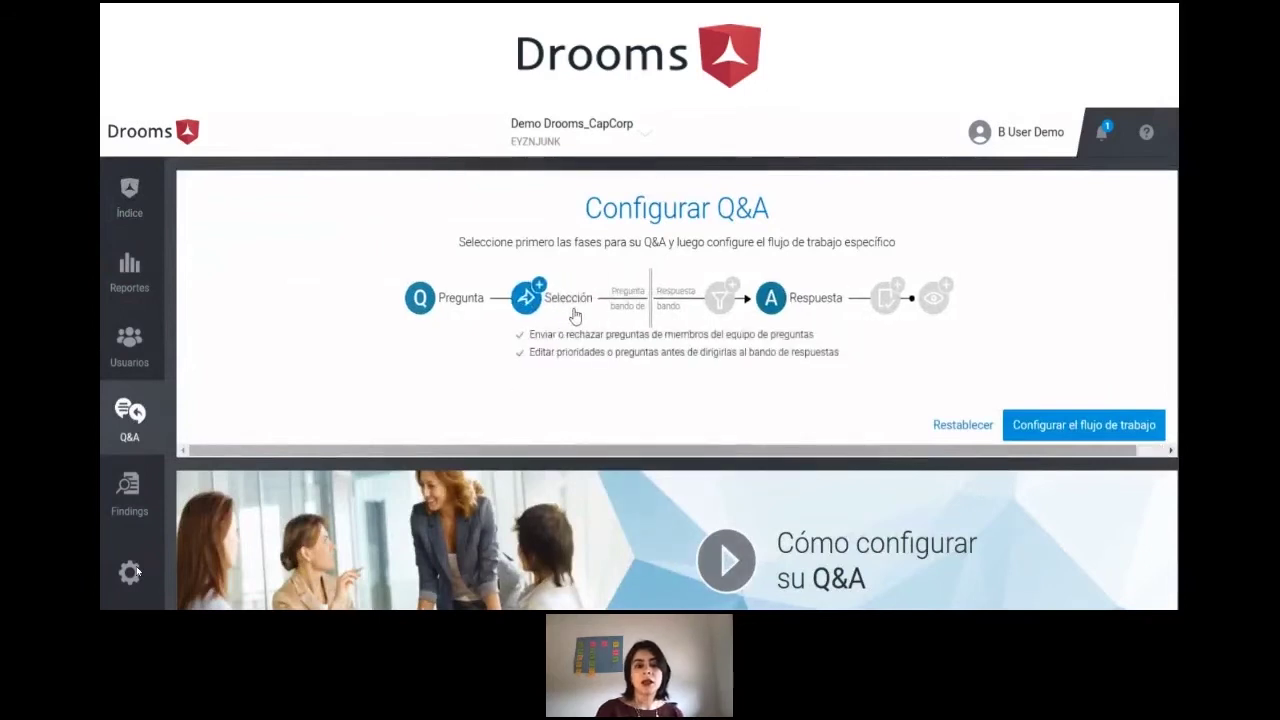
click(720, 320)
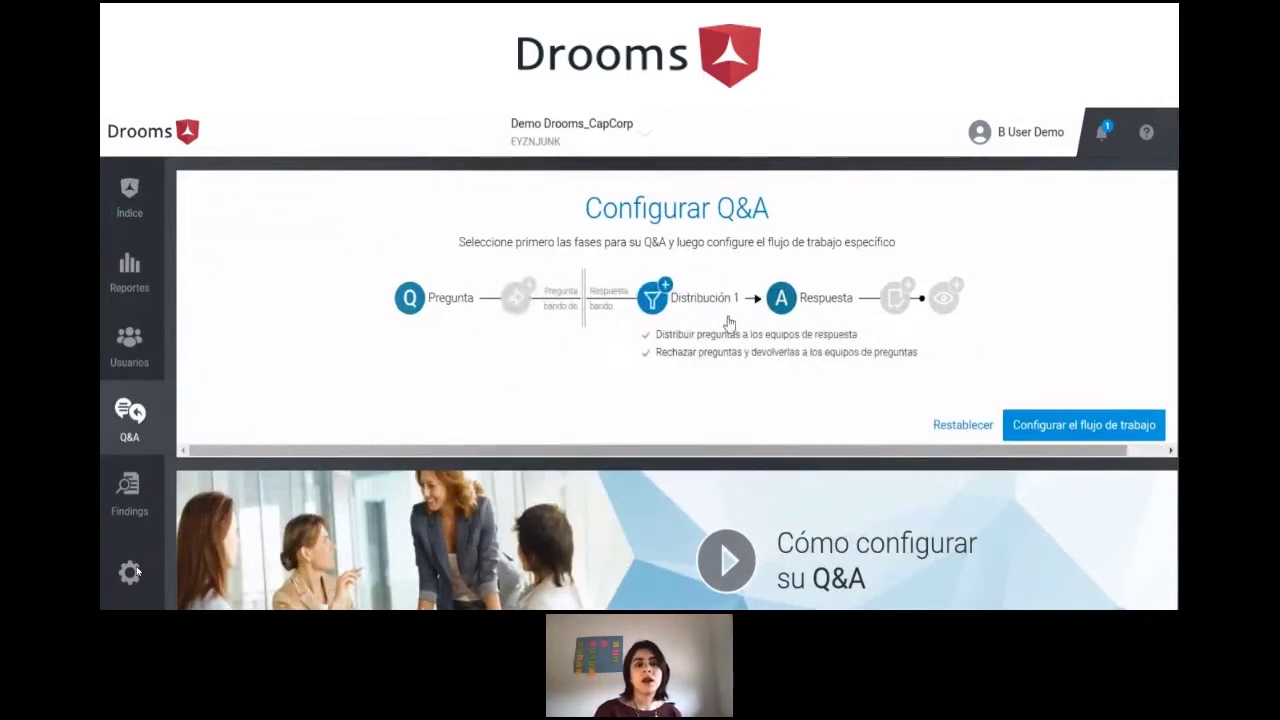
click(729, 323)
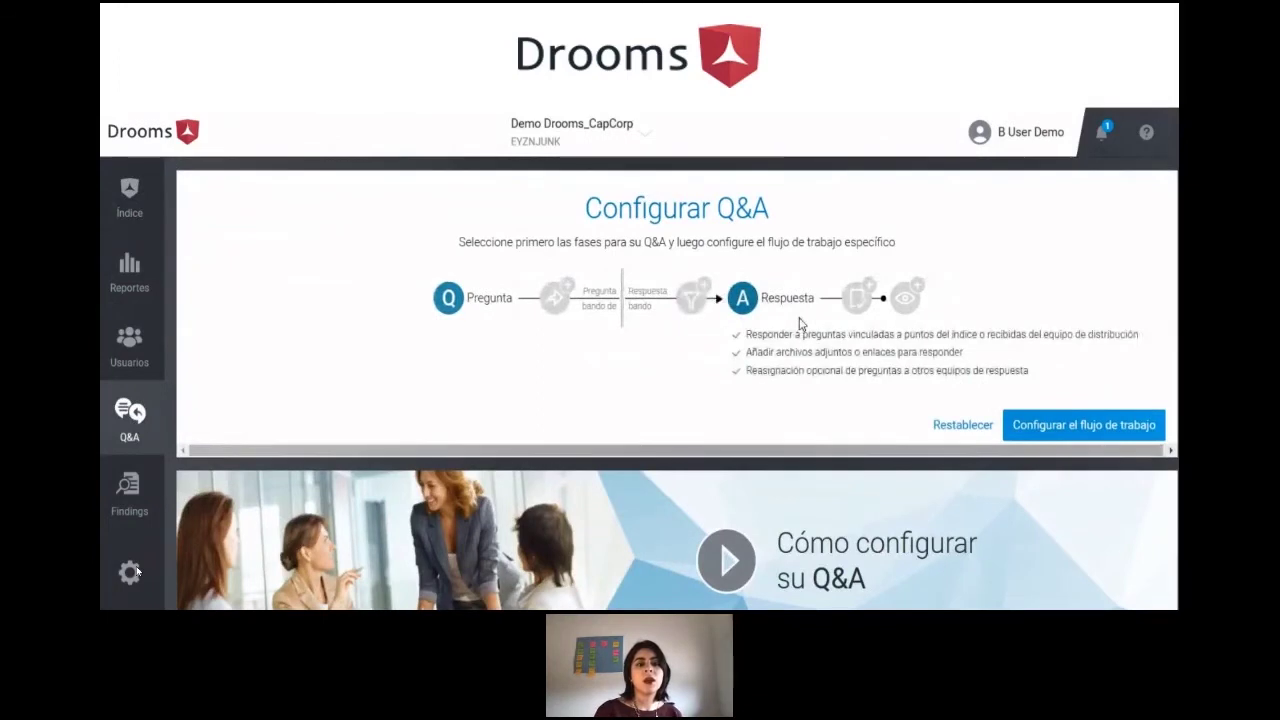
click(838, 328)
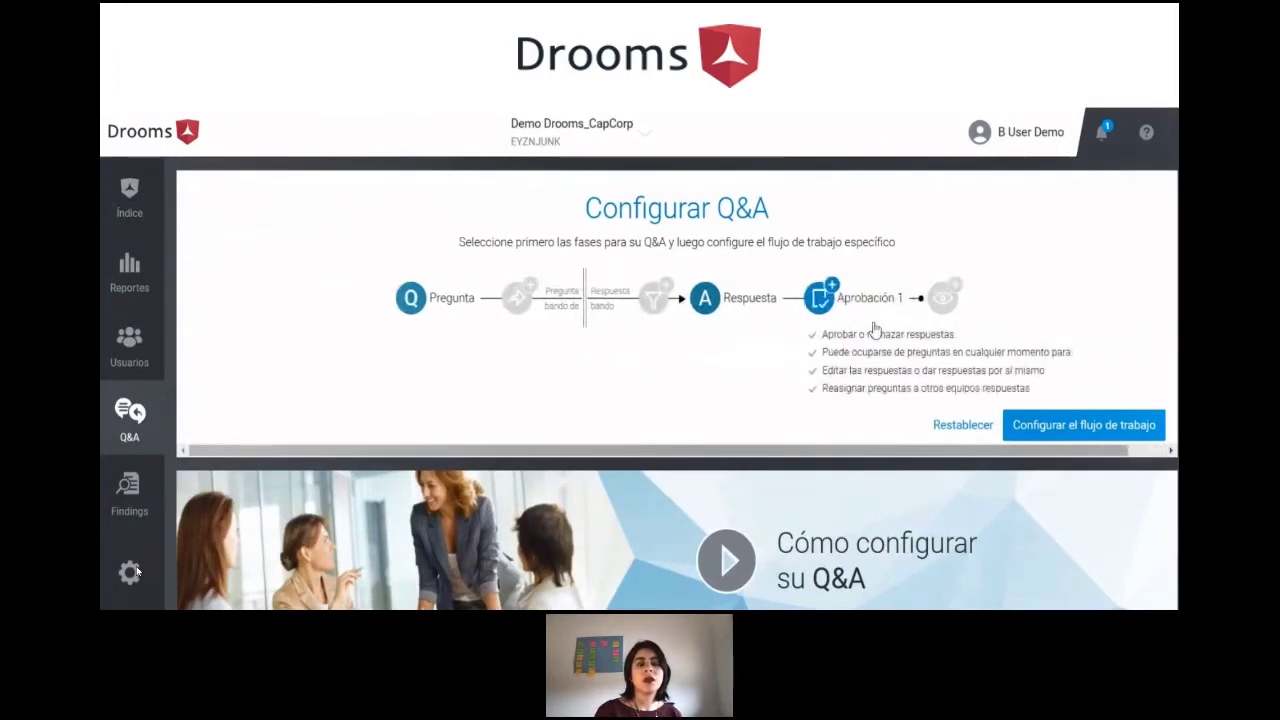
click(922, 325)
click(920, 304)
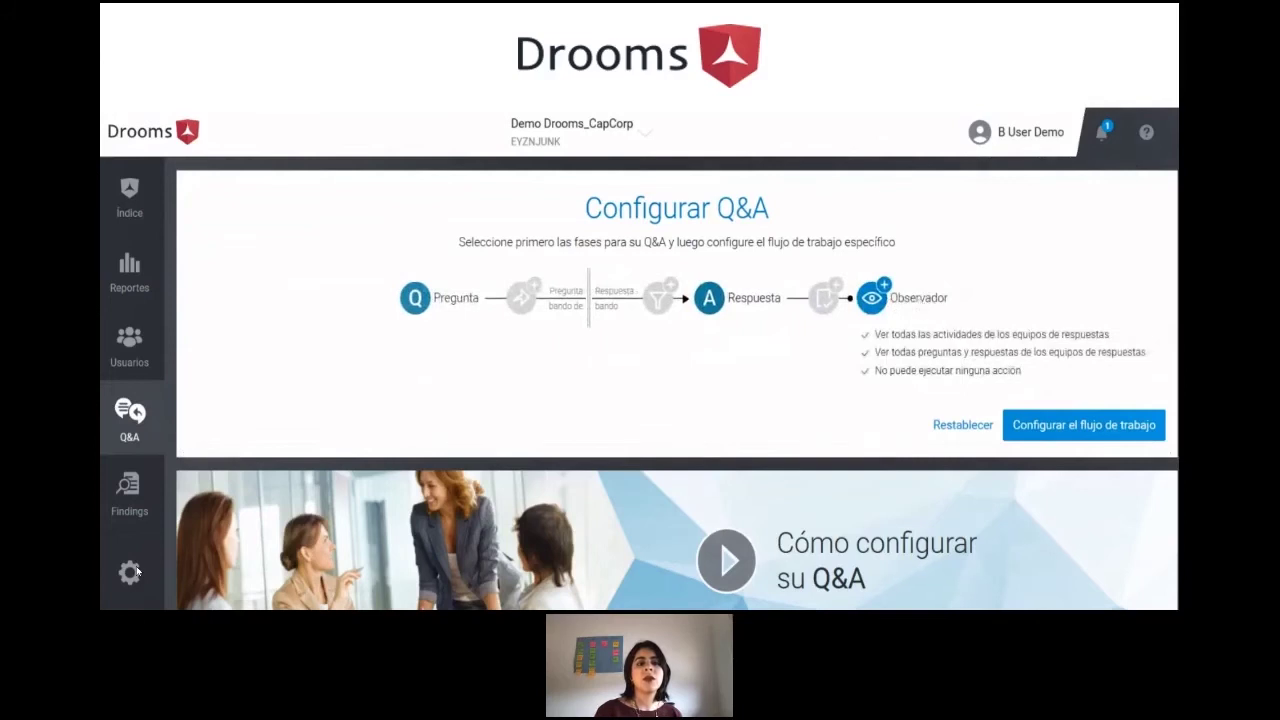
click(886, 304)
click(463, 310)
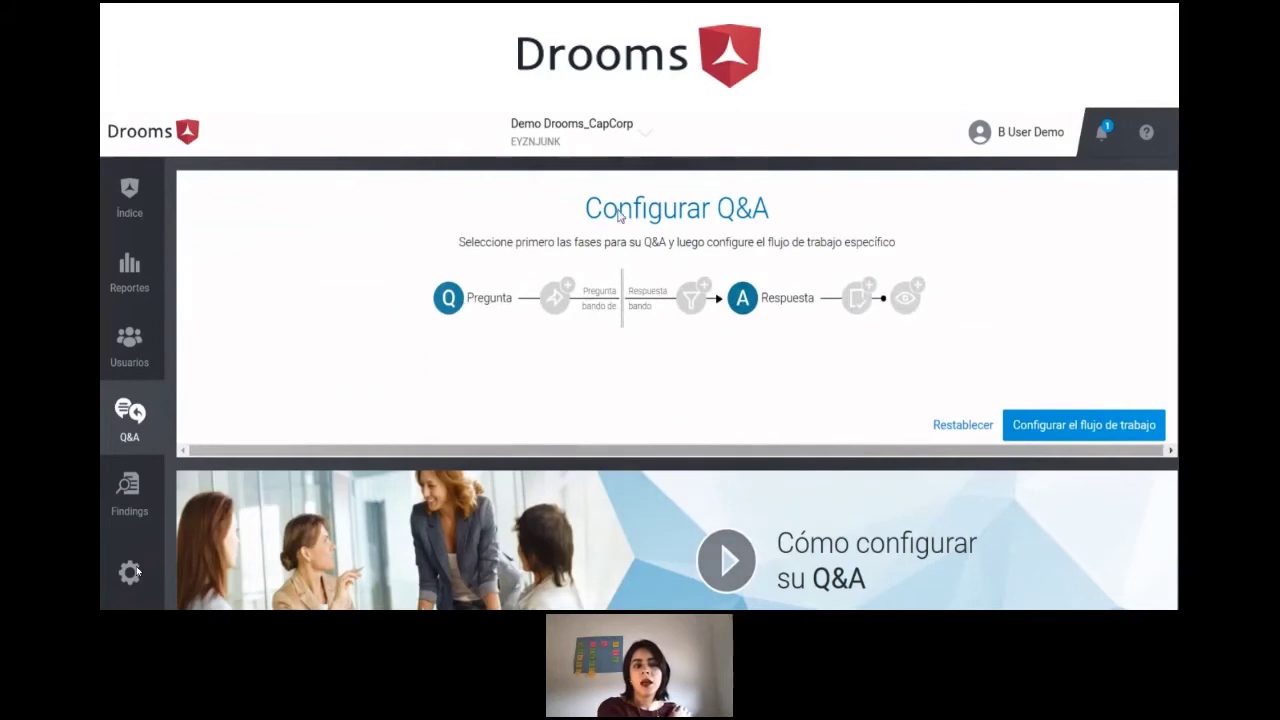
- Add one Distribución phase and one Aprobación phase to the Q&A workflow and continue to the team setup
click(691, 297)
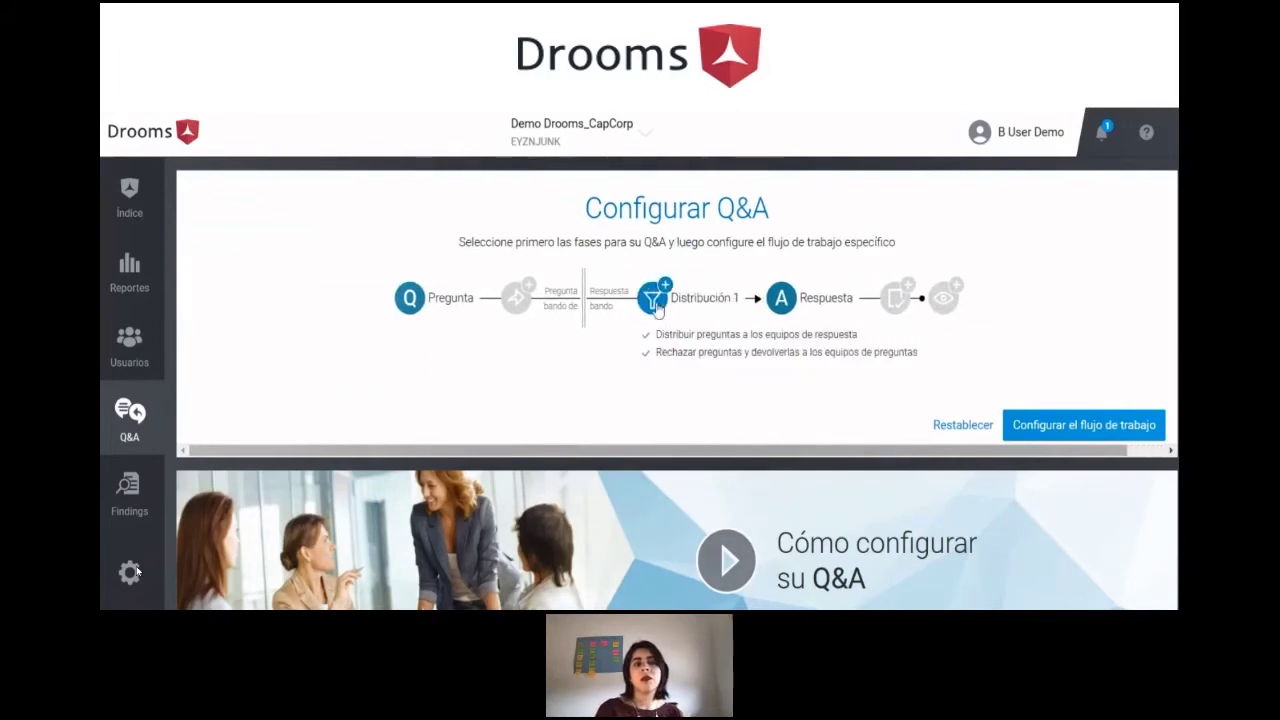
click(657, 305)
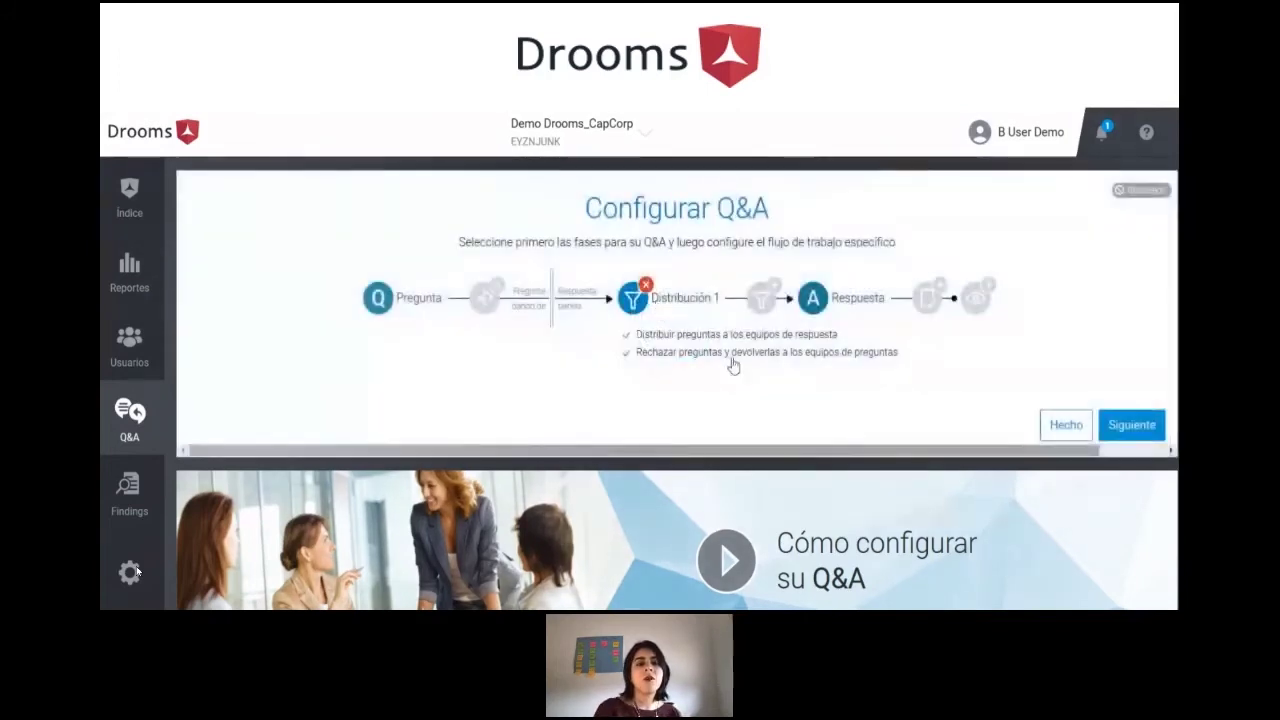
click(926, 298)
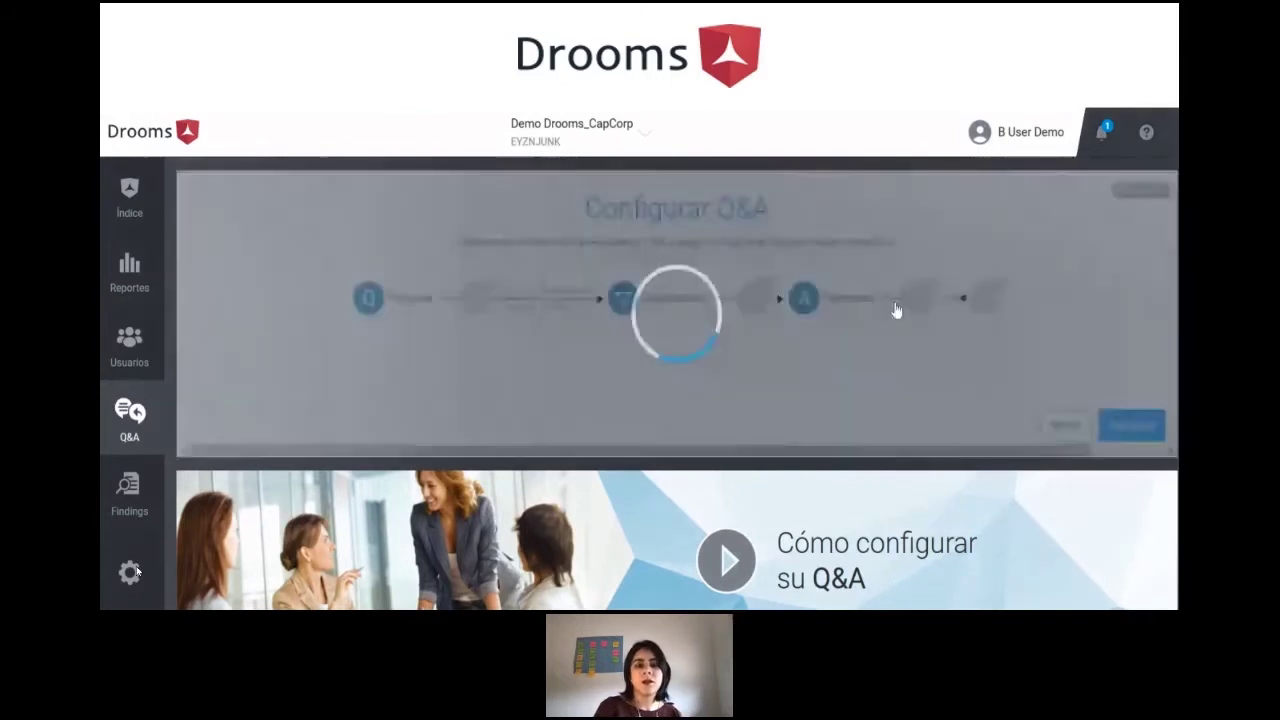
click(894, 303)
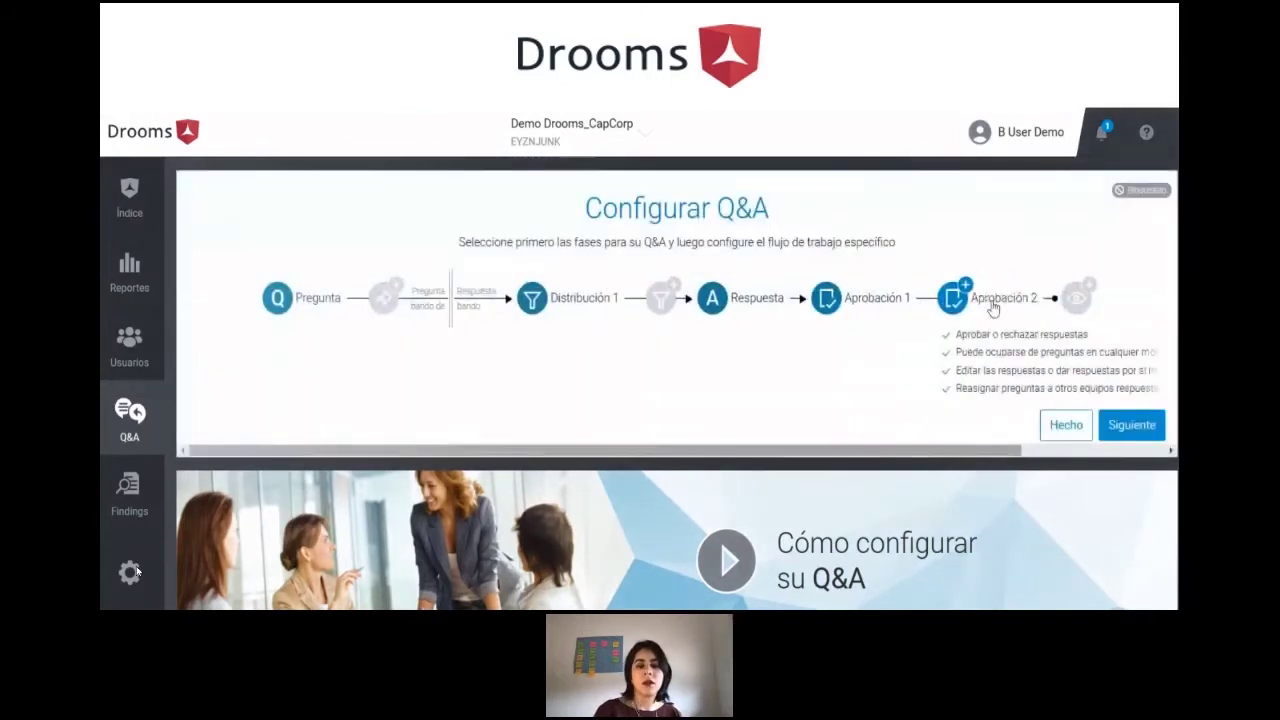
click(1136, 428)
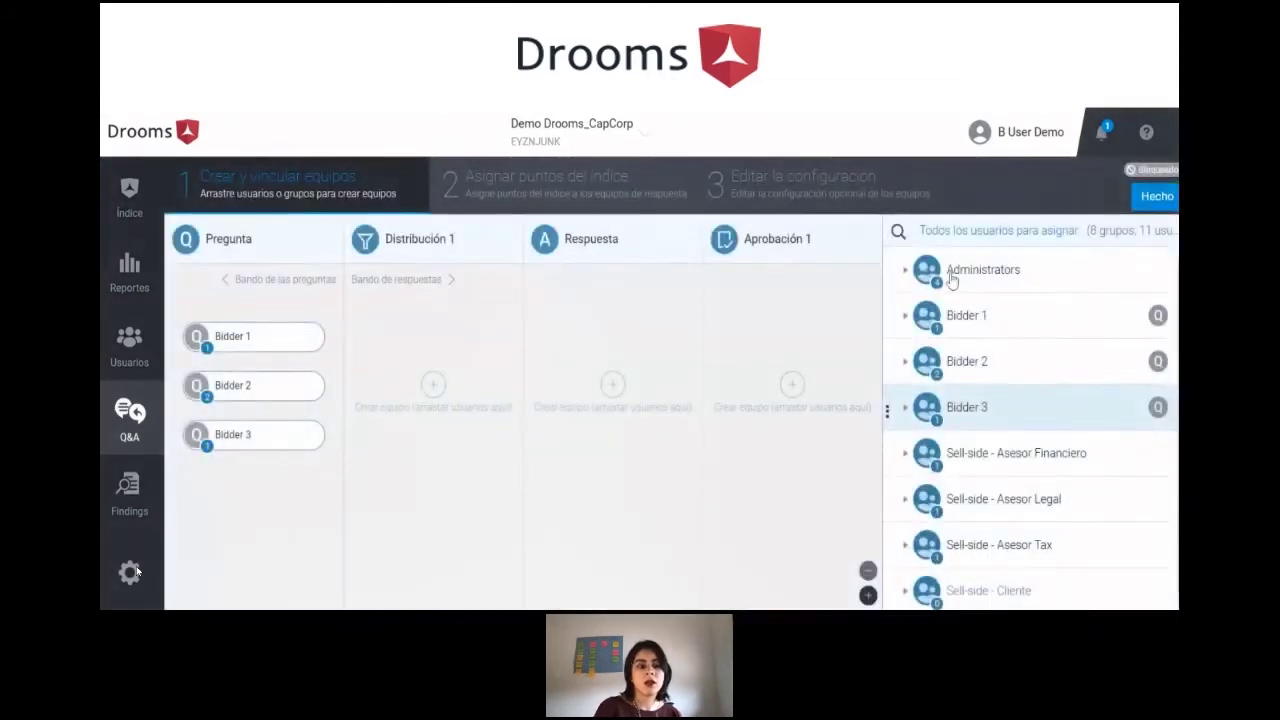
- Create Distribución 1 and Aprobación 1 teams from Administrators, and separate Respuesta teams from the sell-side financial, legal and tax adviser groups
drag(938, 282, 435, 387)
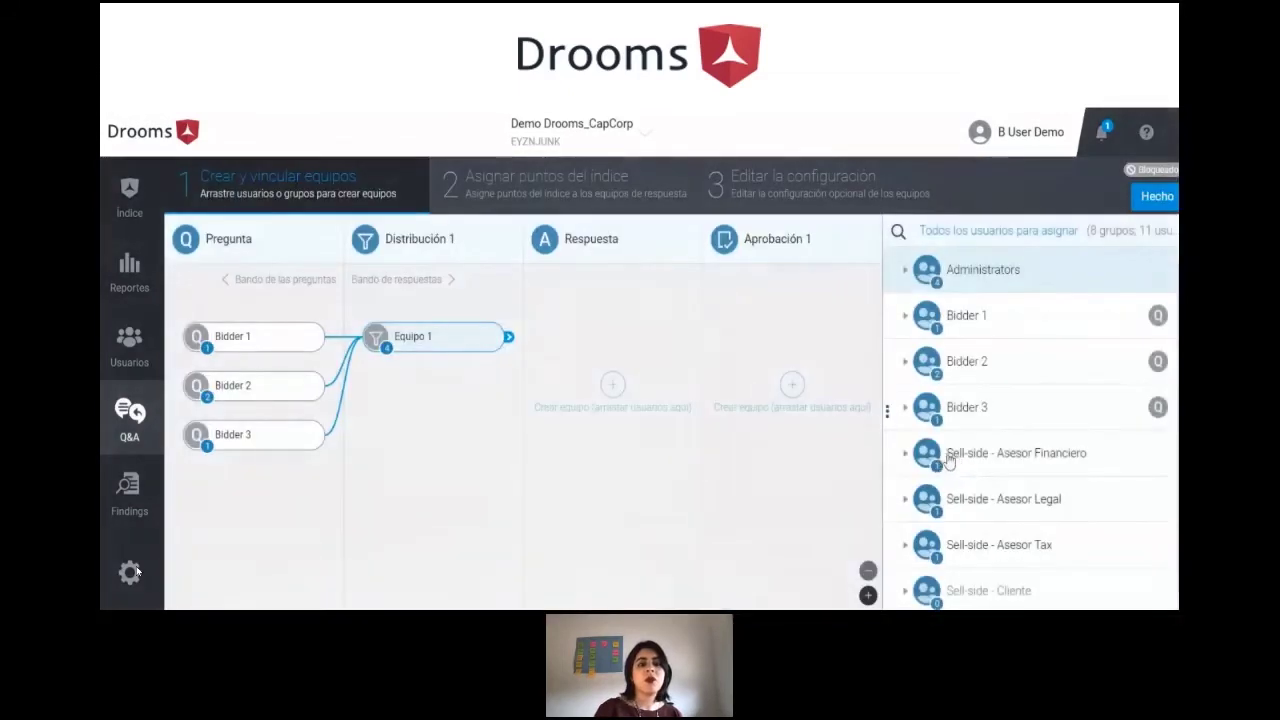
click(982, 505)
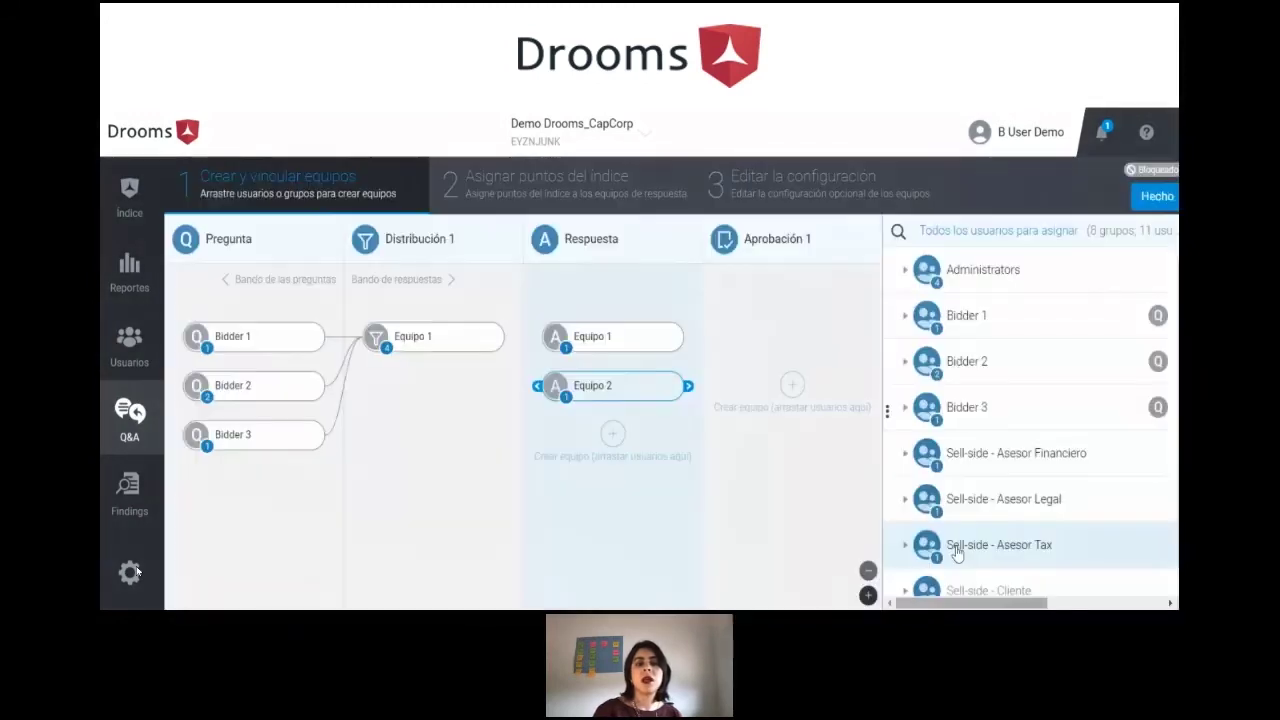
click(957, 552)
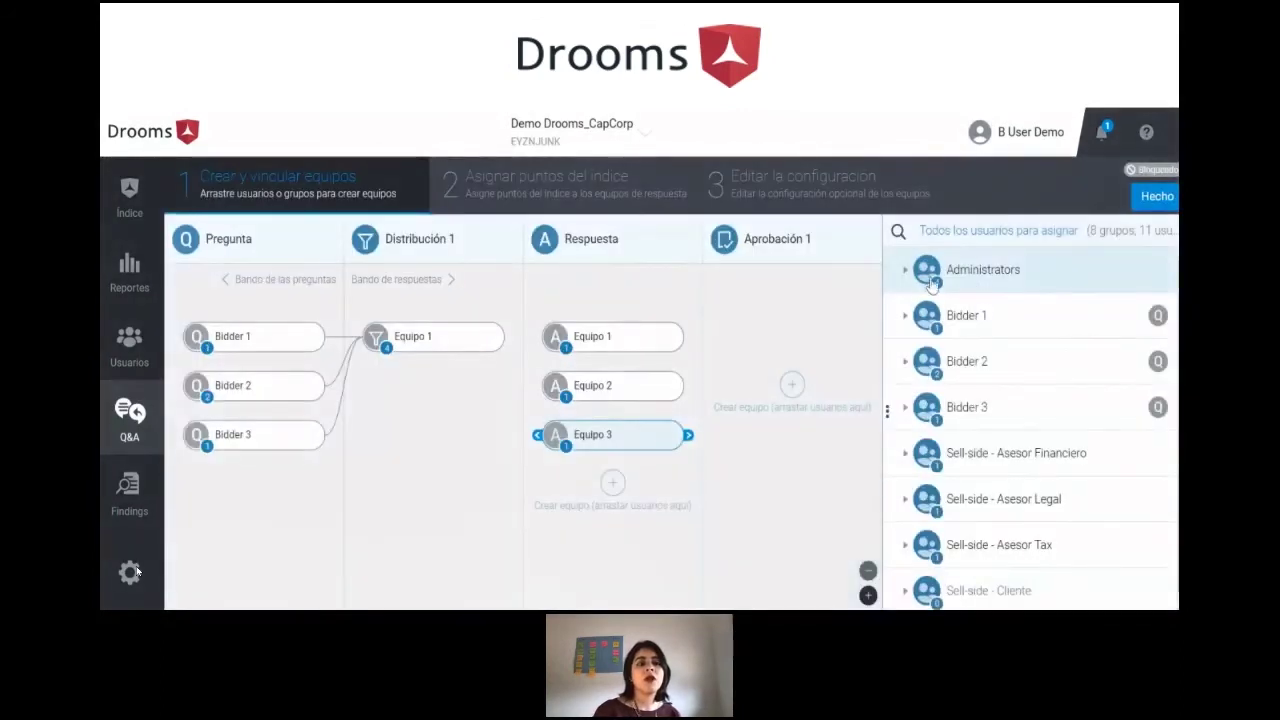
drag(932, 283, 814, 380)
- Link all three Respuesta teams to the Aprobación 1 team and to the Distribución 1 team
drag(692, 346, 716, 339)
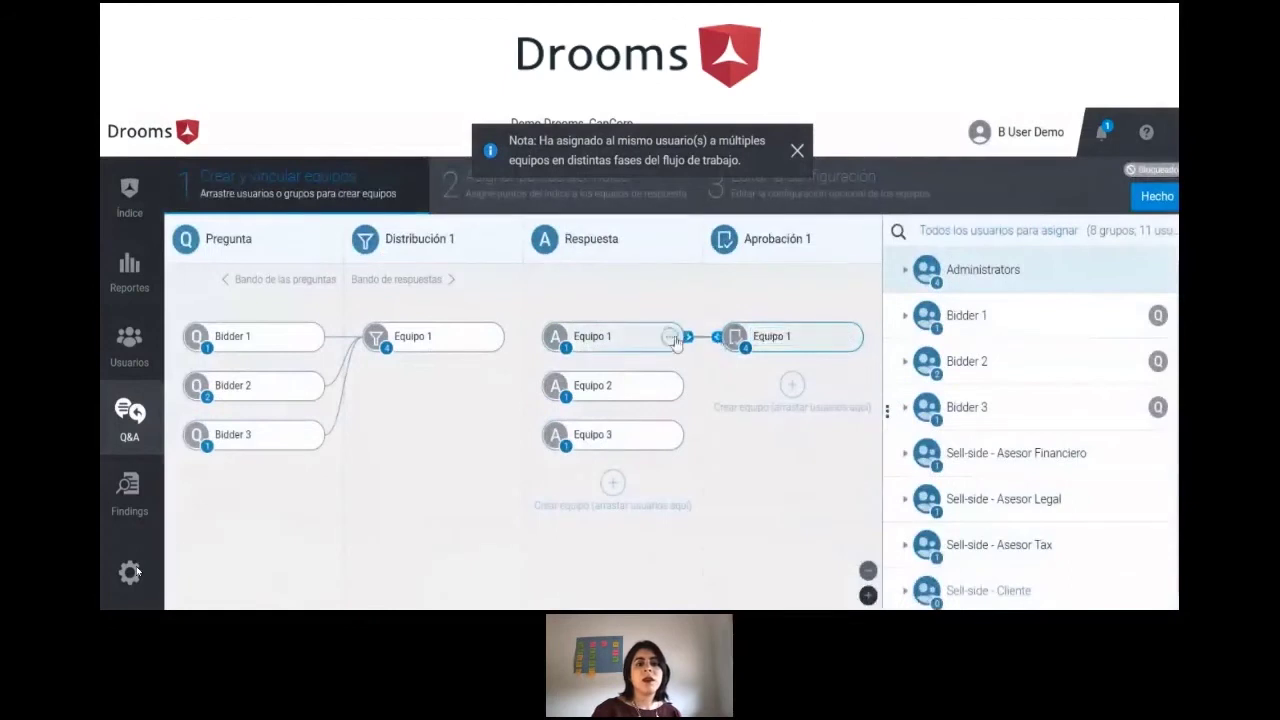
drag(690, 386, 740, 337)
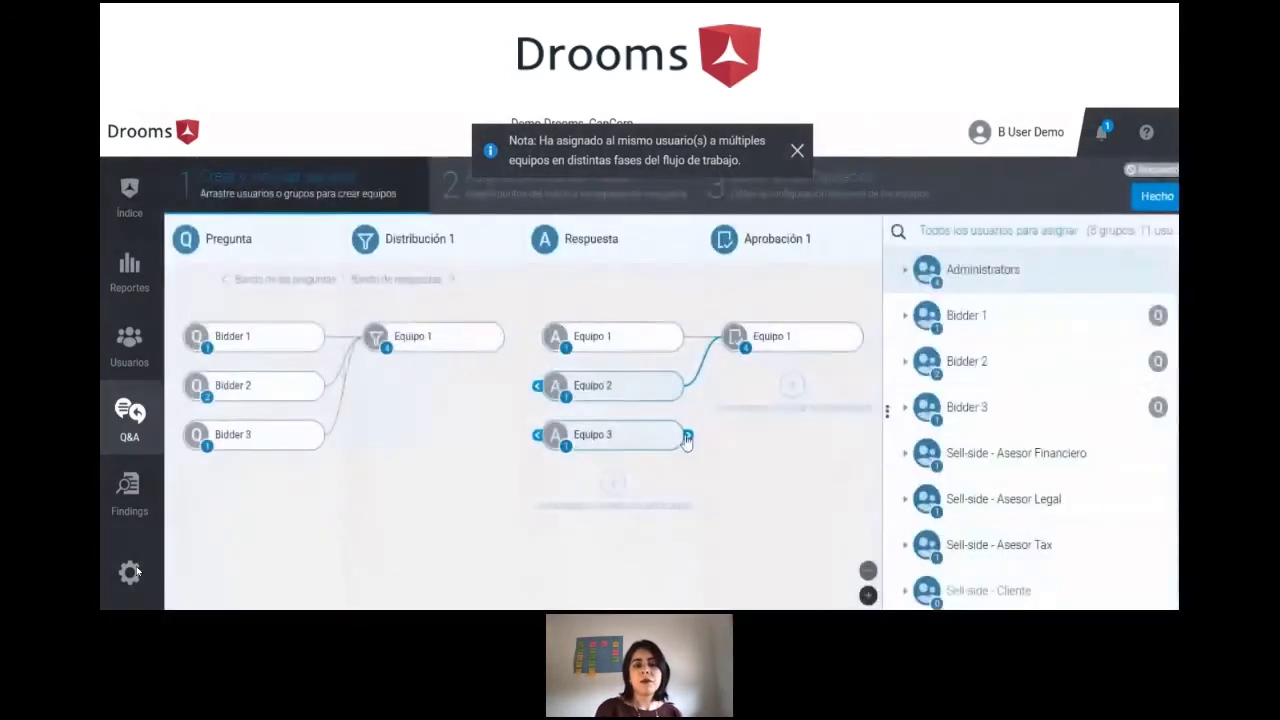
drag(686, 434, 735, 337)
drag(500, 338, 556, 337)
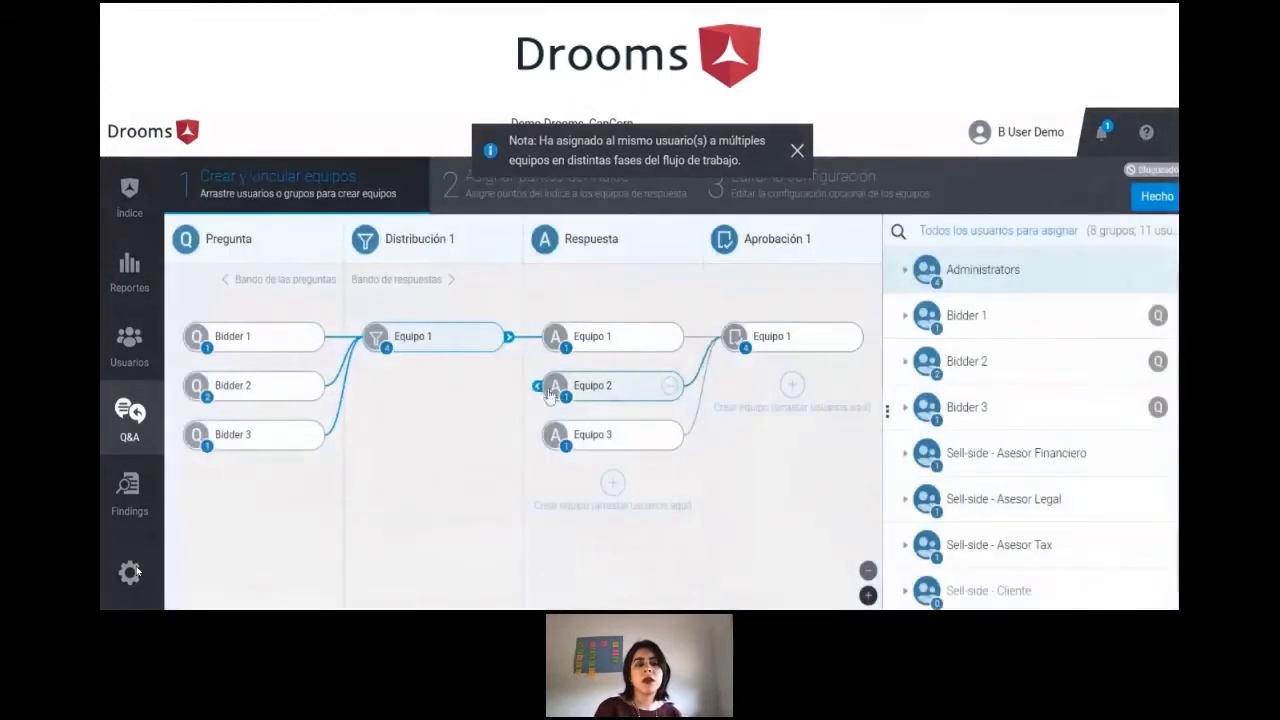
drag(549, 396, 505, 339)
drag(541, 444, 489, 322)
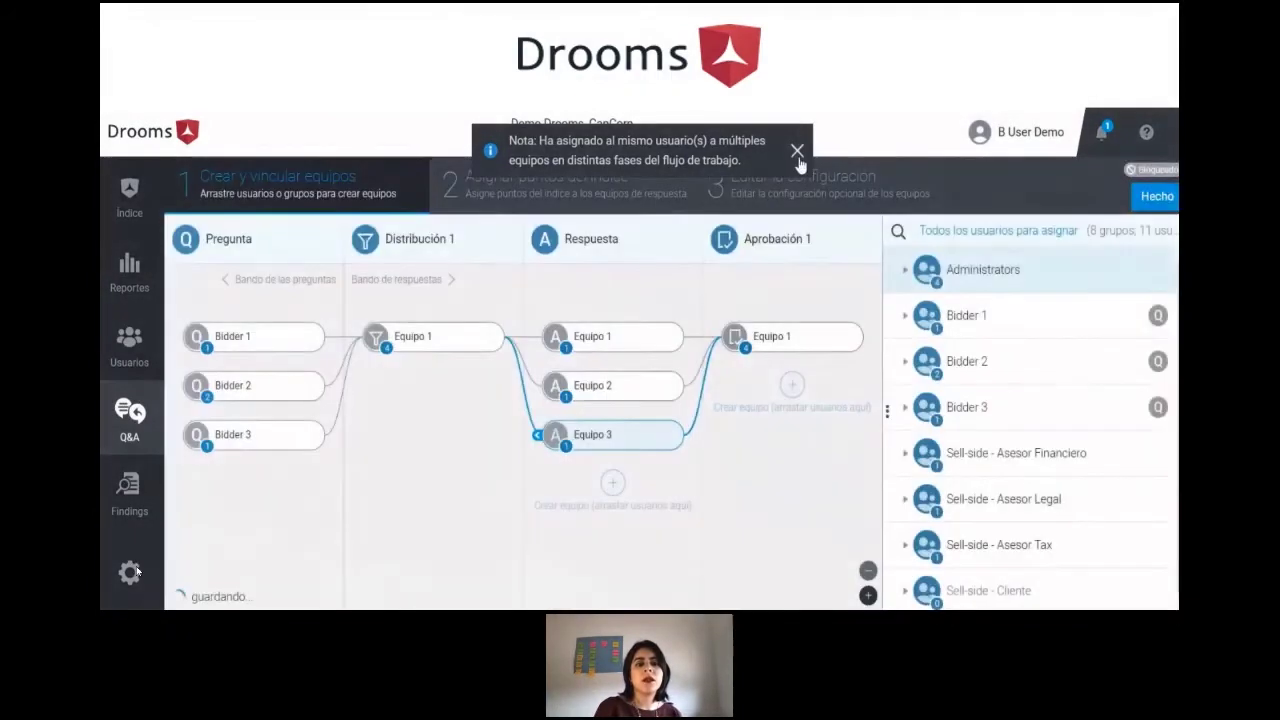
click(797, 151)
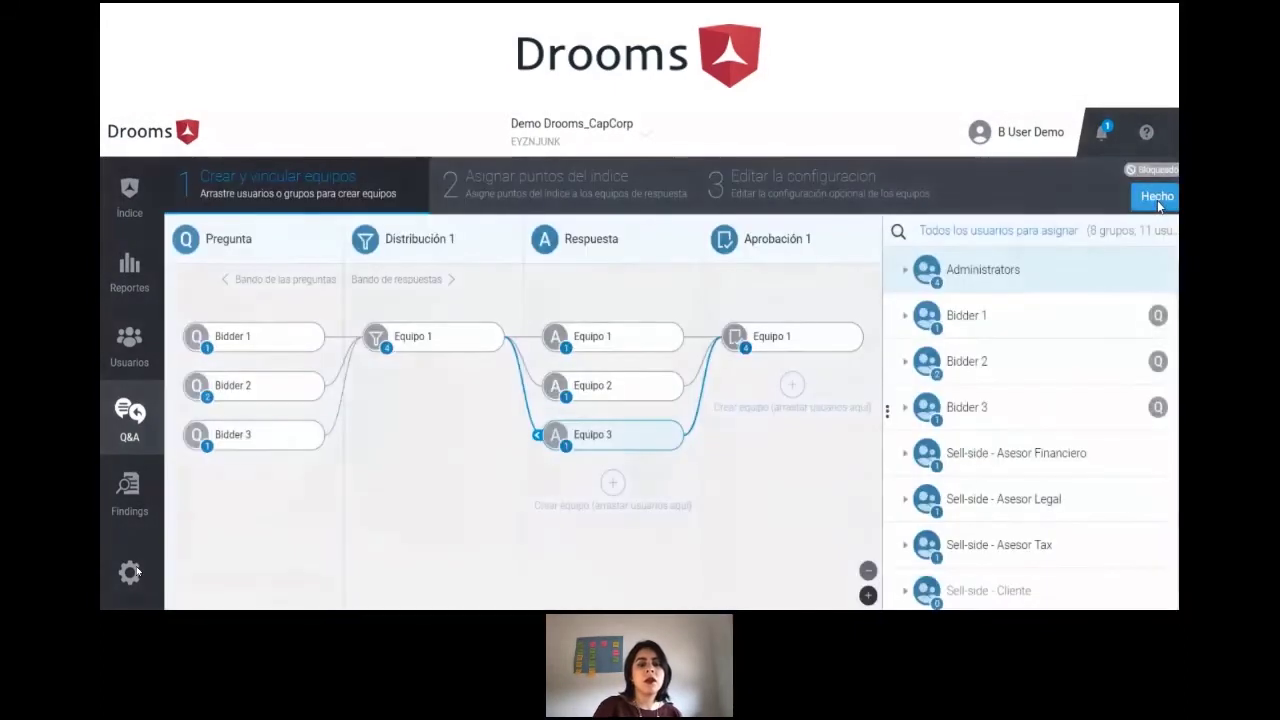
- Finish the workflow configuration and activate the Q&A
click(1157, 198)
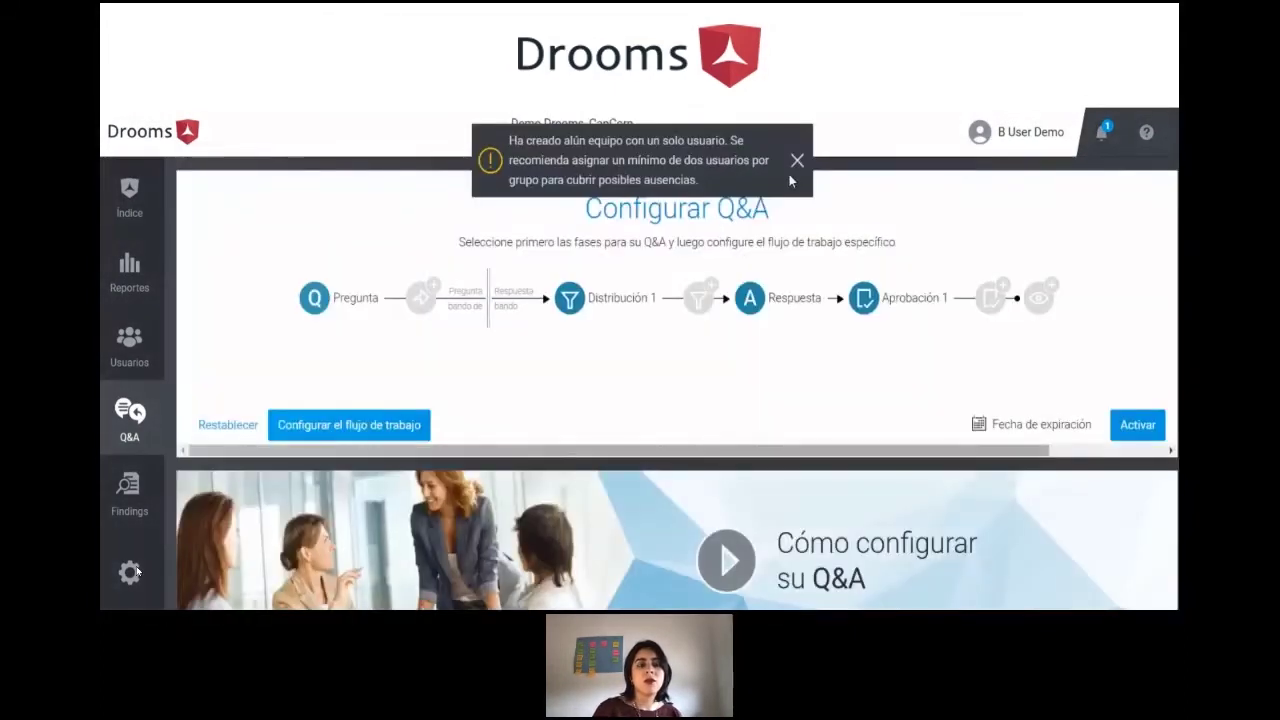
click(798, 160)
click(1137, 425)
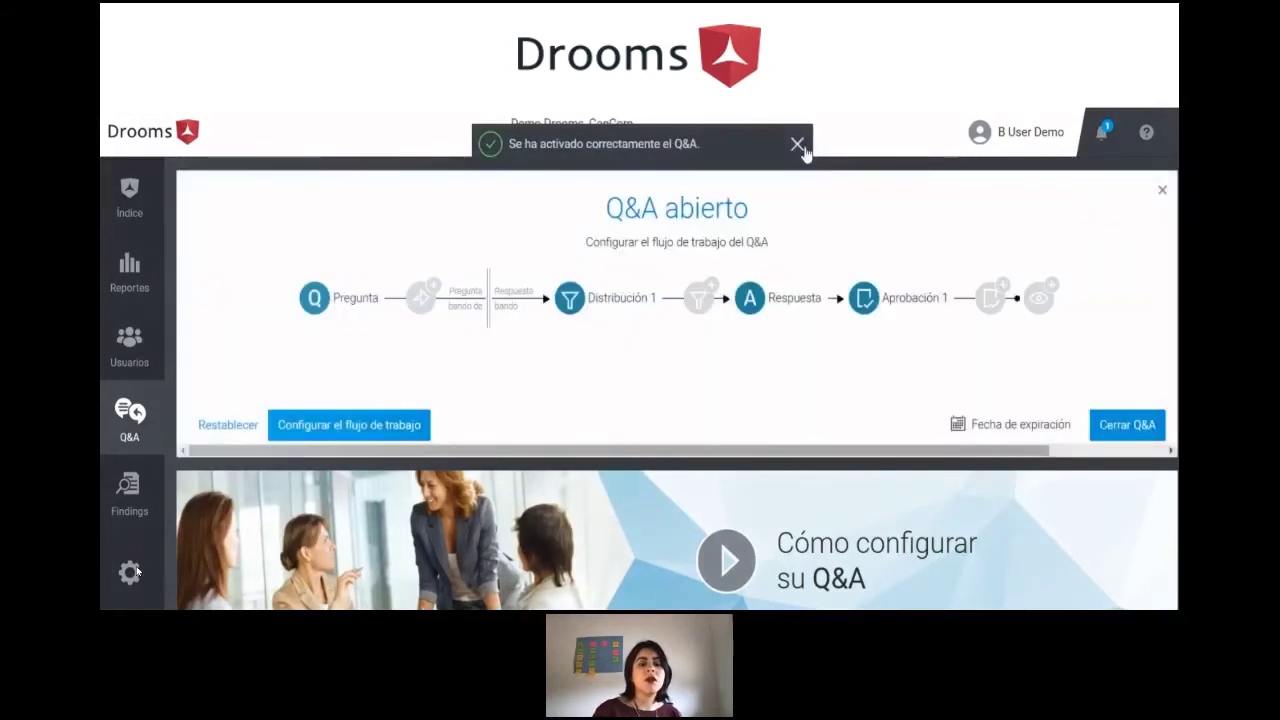
click(800, 146)
- View the folder heat map report for the last two weeks (Últimas 2 semanas) and close it
click(127, 272)
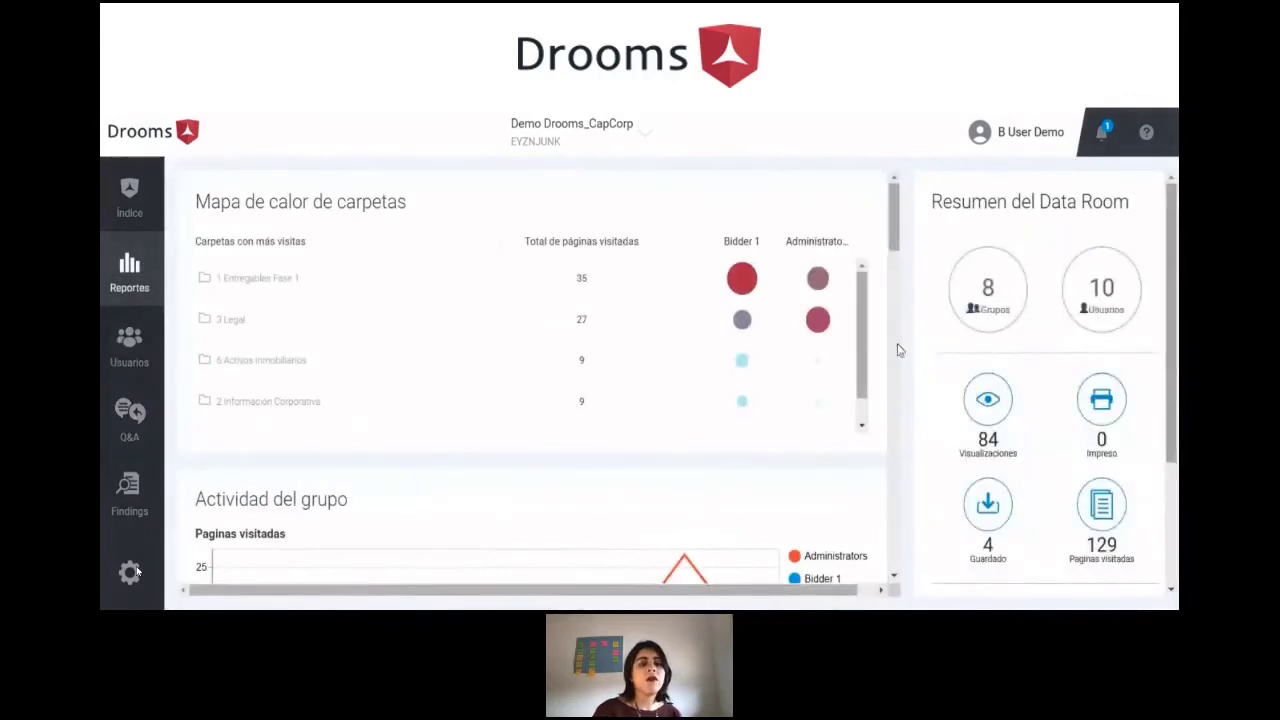
drag(894, 230, 886, 197)
click(869, 196)
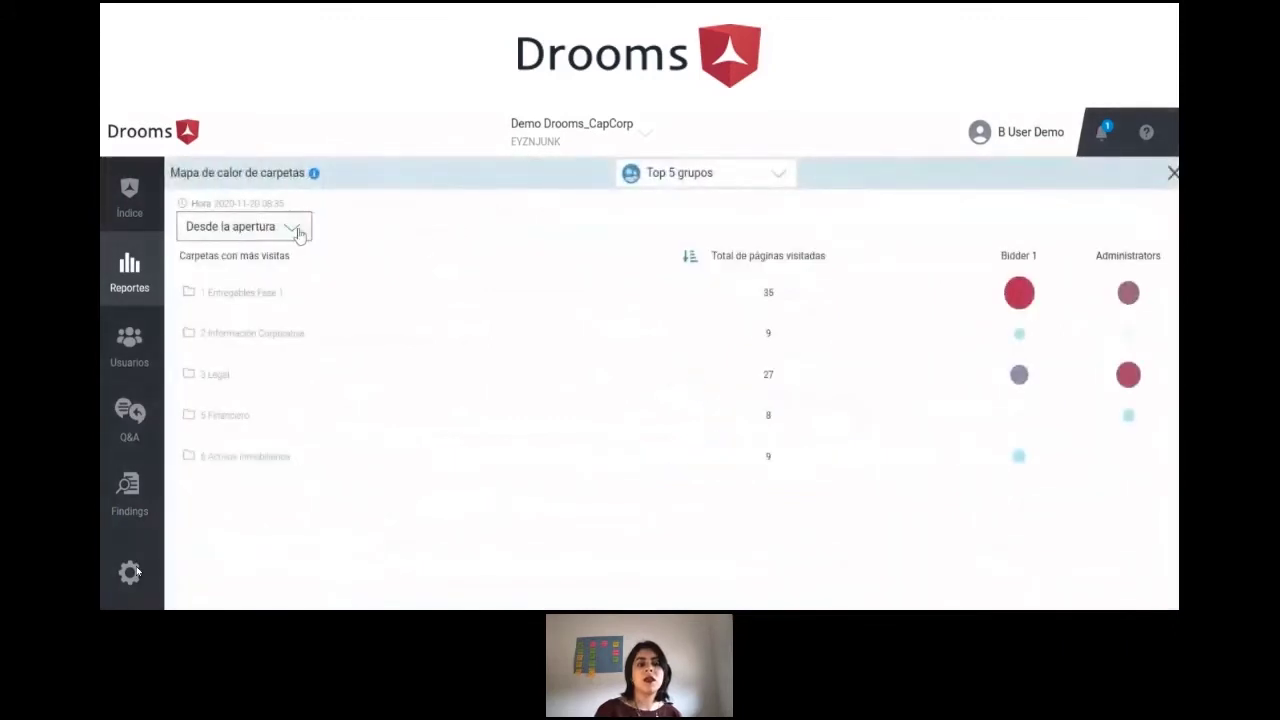
click(298, 232)
click(274, 288)
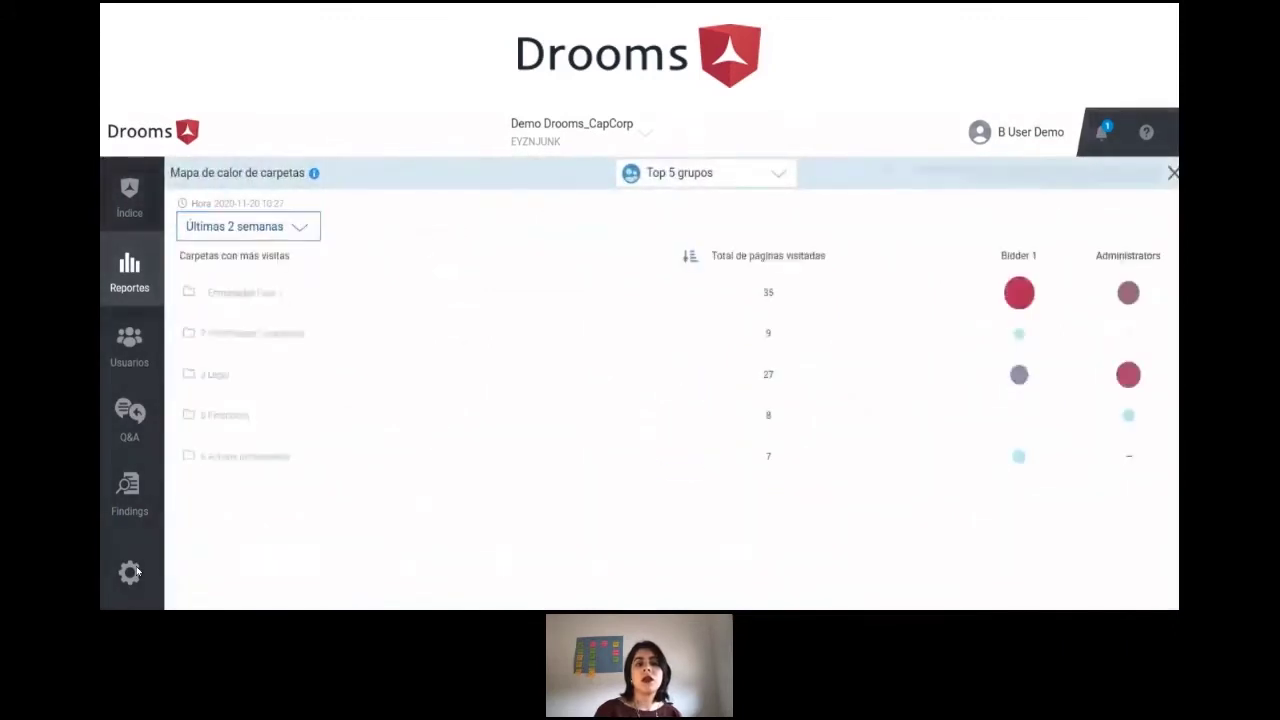
click(1173, 174)
- Generate the user activity history report (Historial de actividad de usuarios) for all groups, users and actions, review its entries and close it
drag(896, 228, 890, 485)
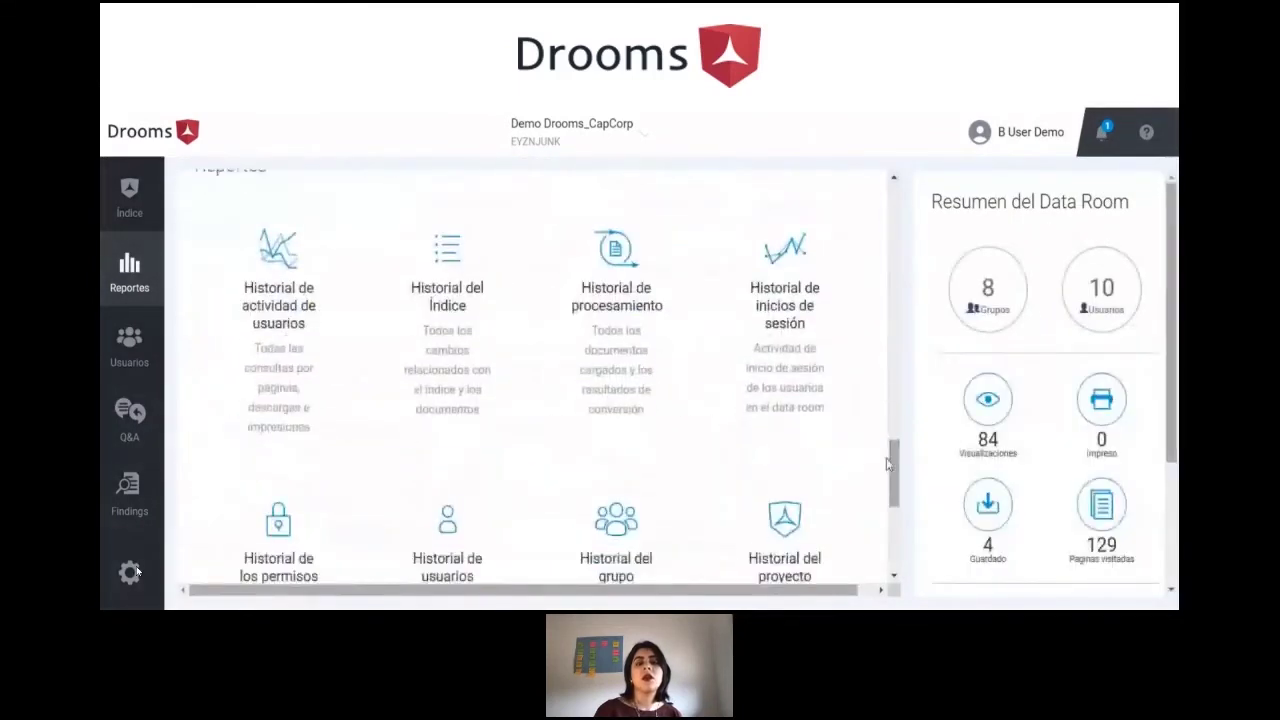
click(289, 307)
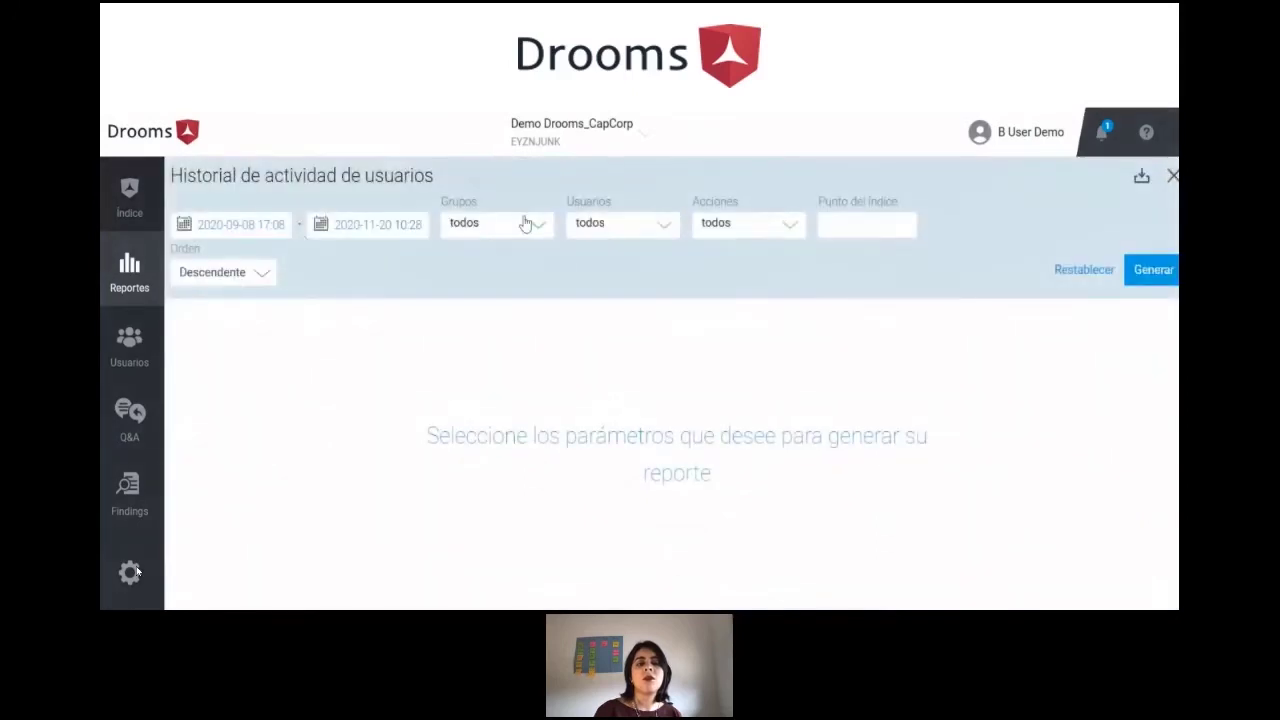
click(536, 226)
click(672, 224)
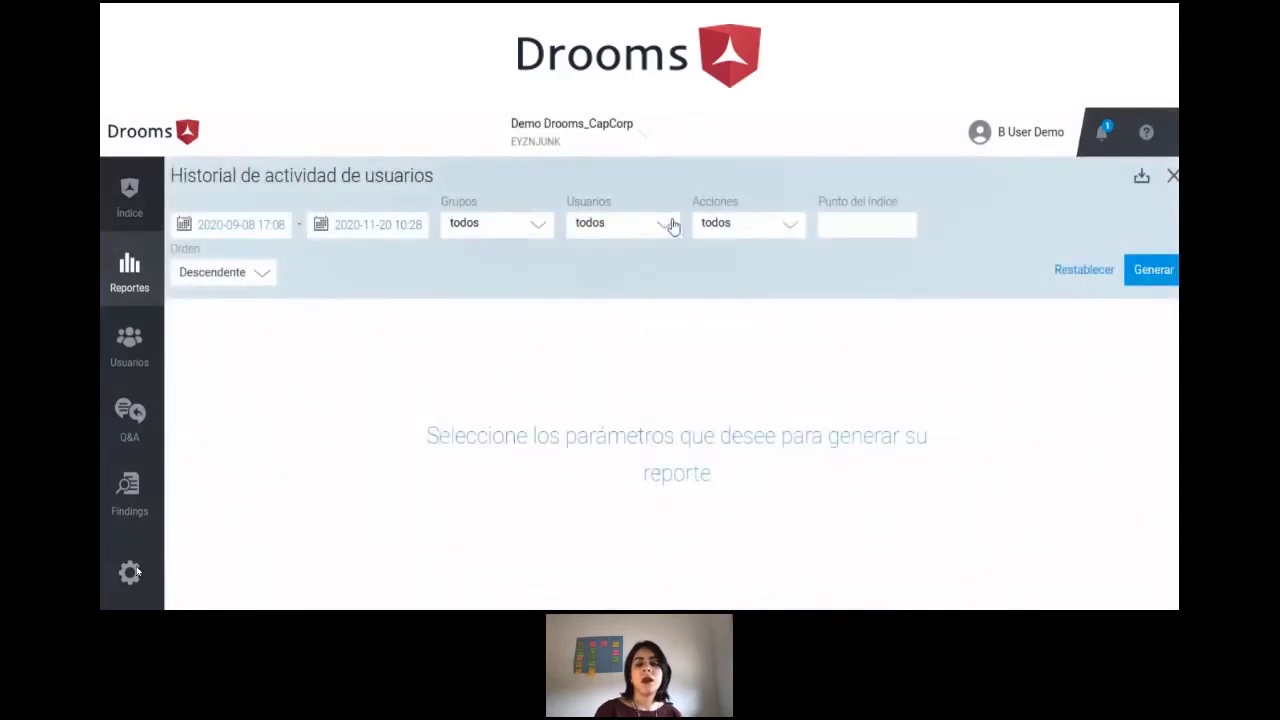
click(791, 230)
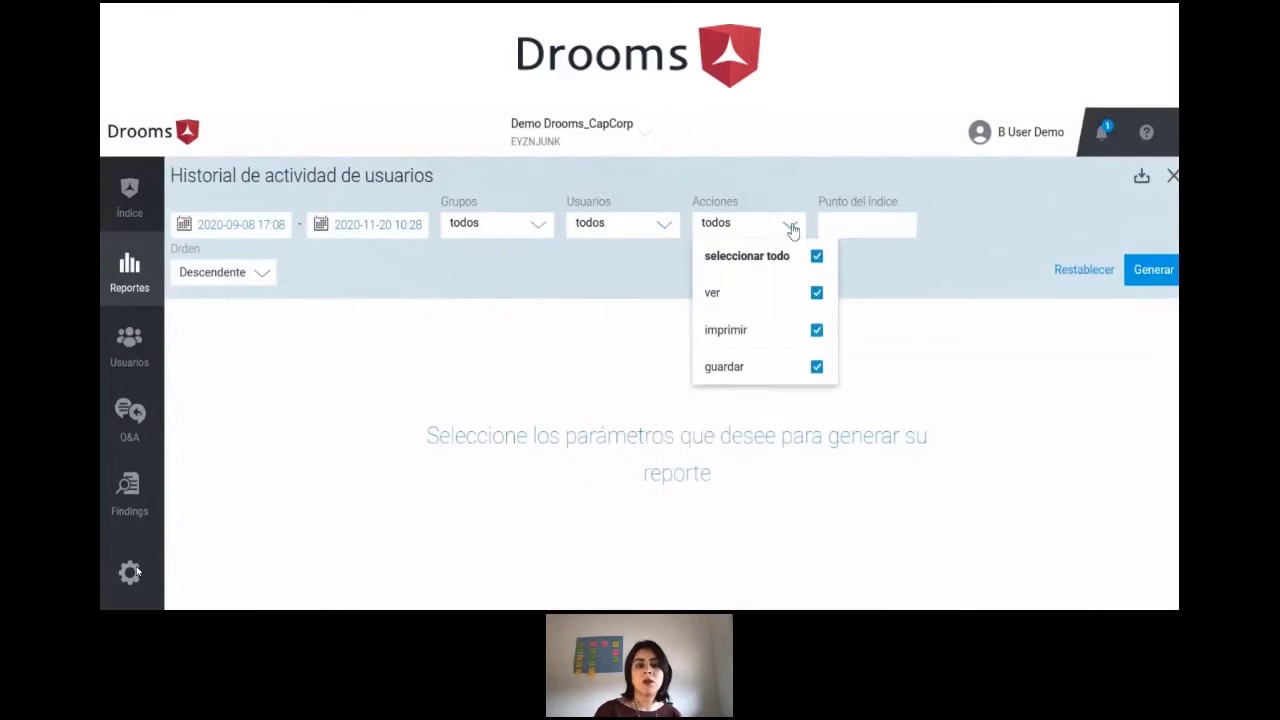
click(1166, 275)
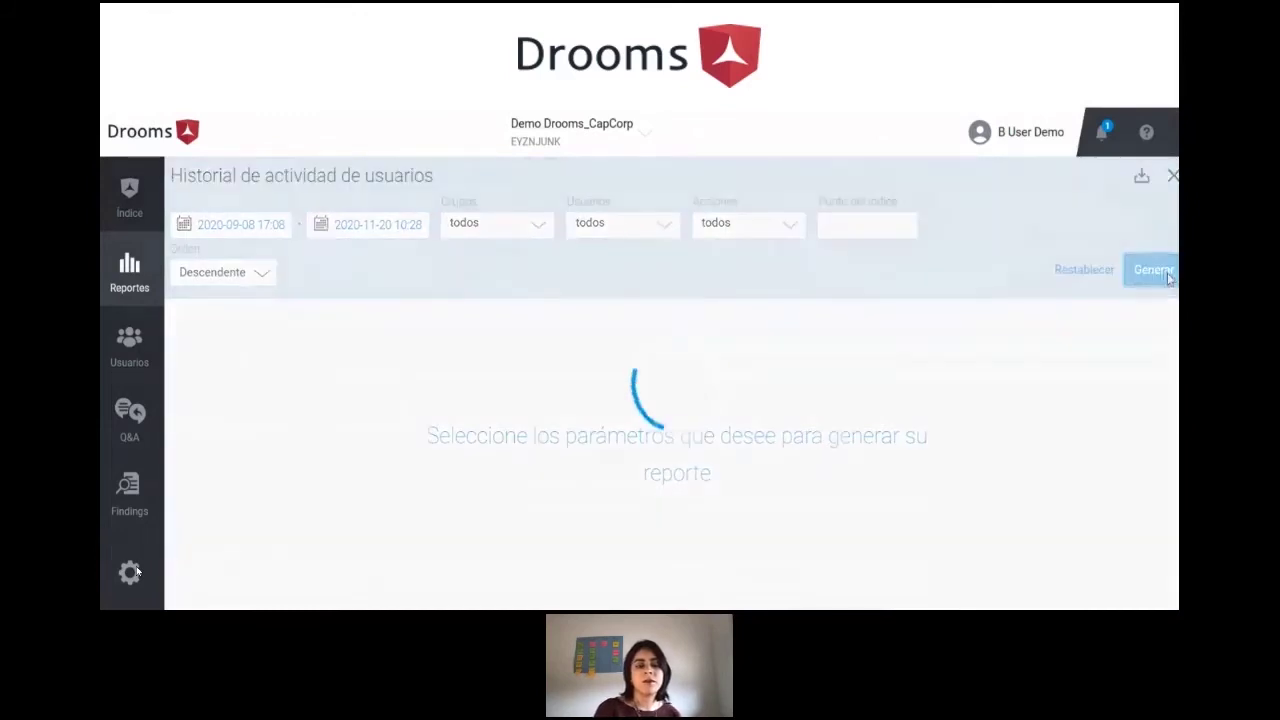
scroll(670, 440, down, 5)
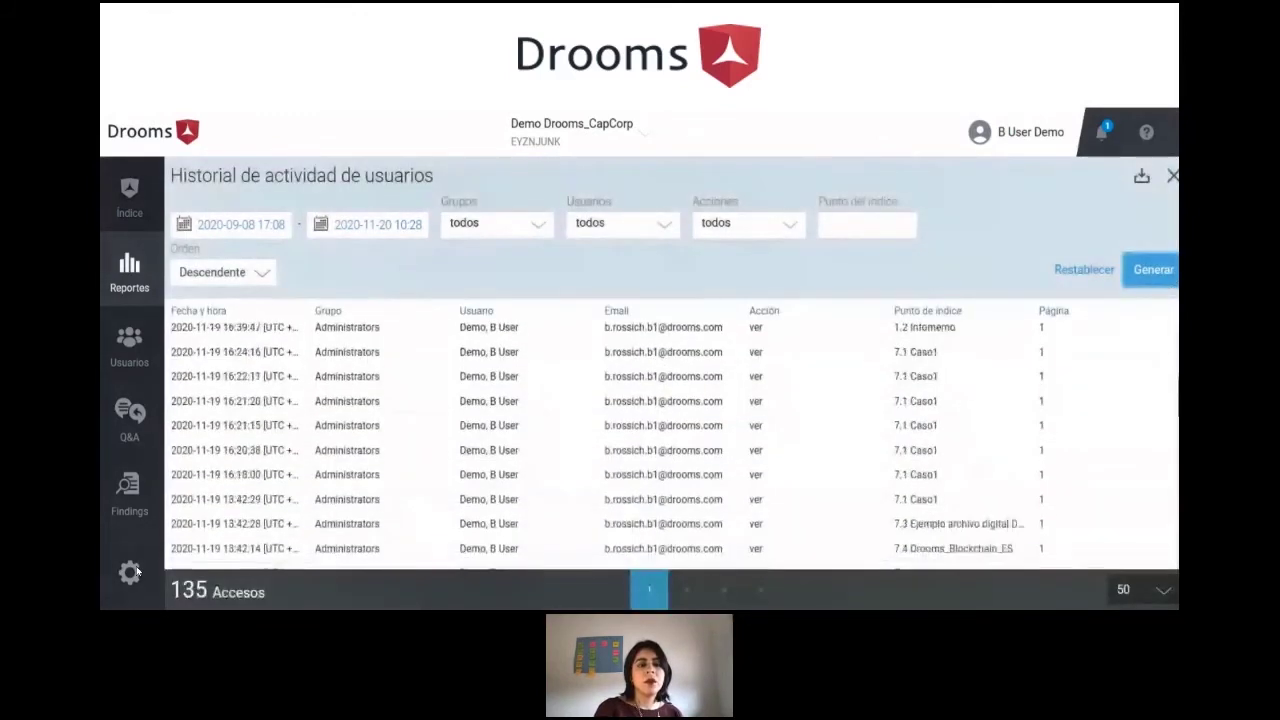
scroll(670, 440, down, 10)
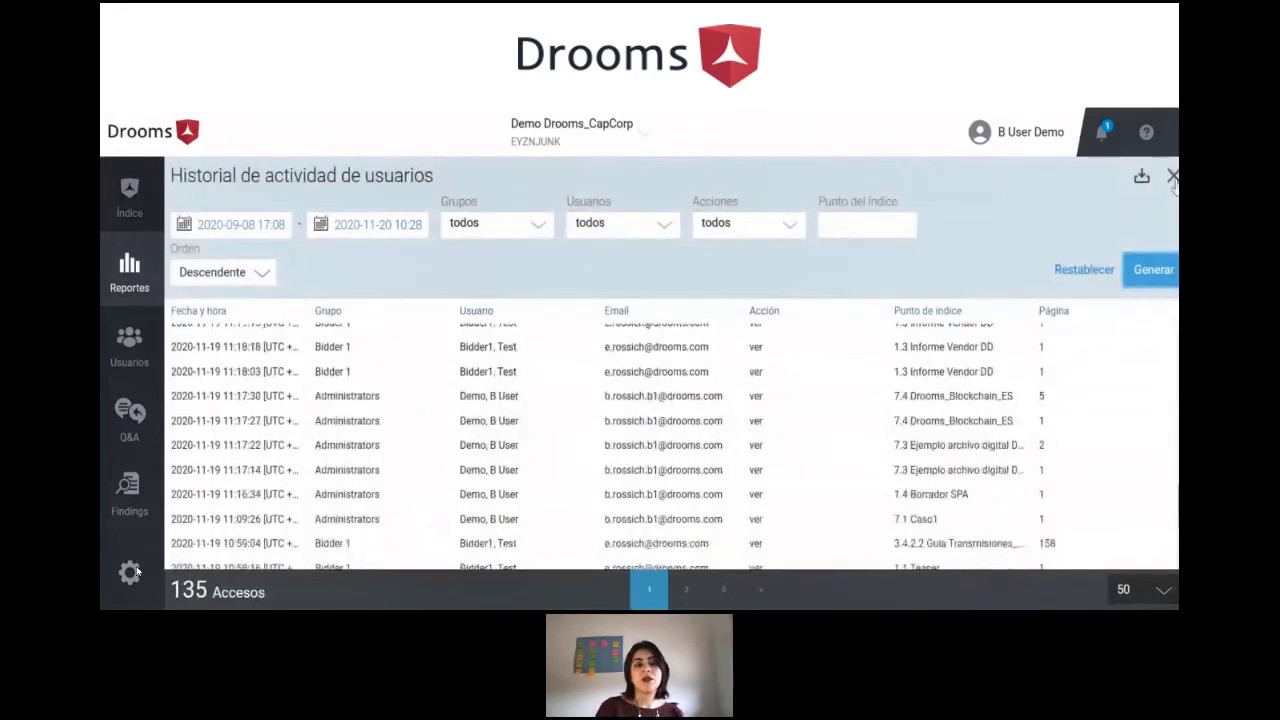
click(1172, 177)
- Generate the index history report (Historial del Índice) with all groups, users, actions and elements included, and close it
scroll(895, 250, down, 2)
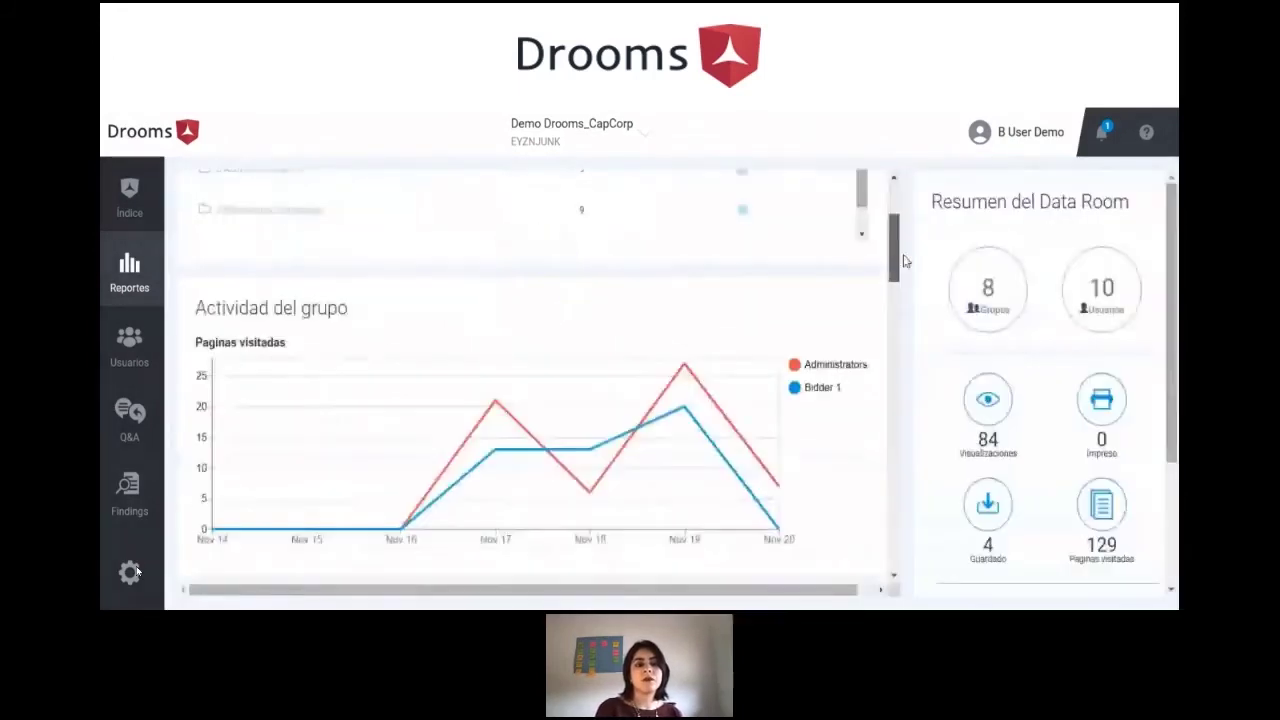
drag(903, 260, 912, 481)
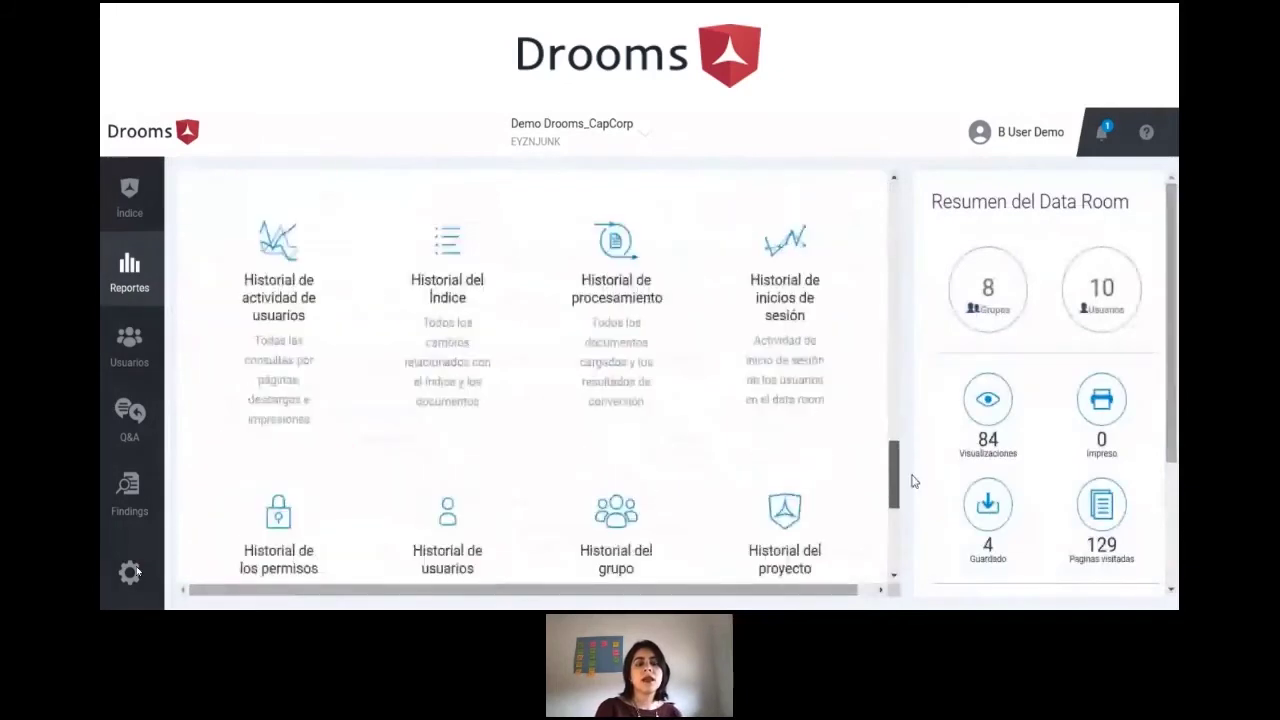
click(525, 250)
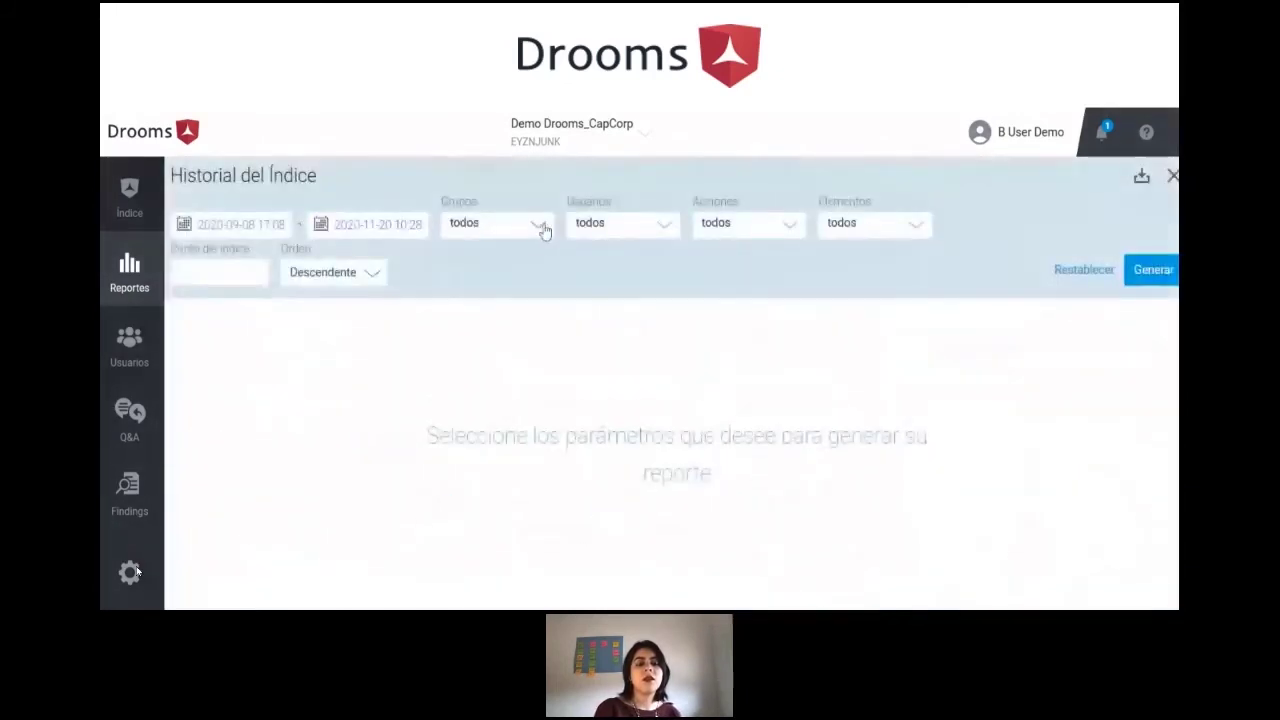
click(660, 229)
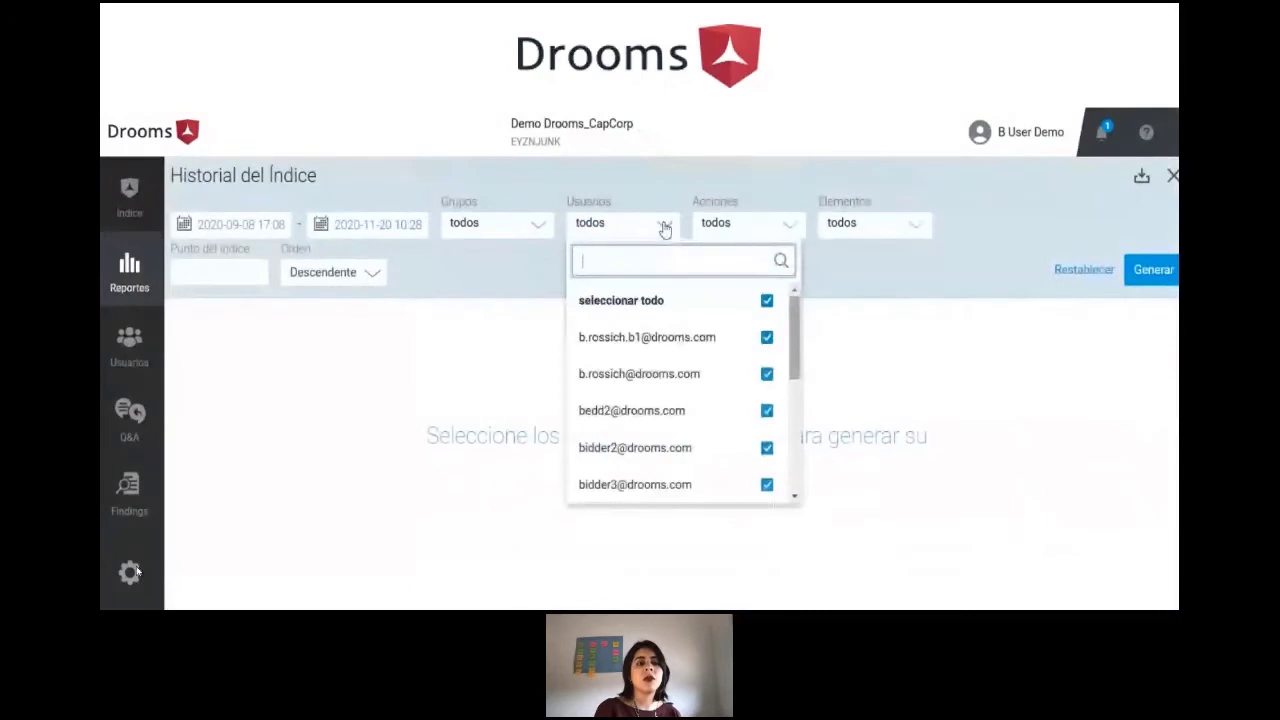
click(790, 226)
click(1153, 272)
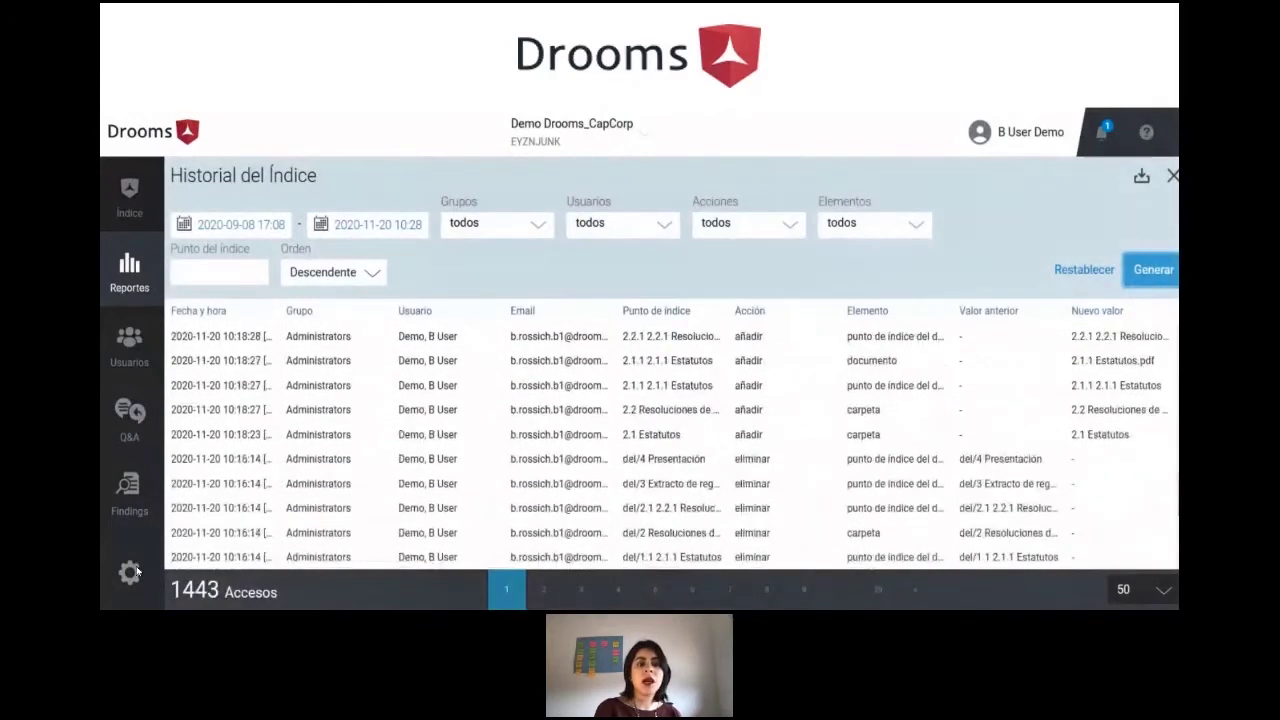
click(1172, 177)
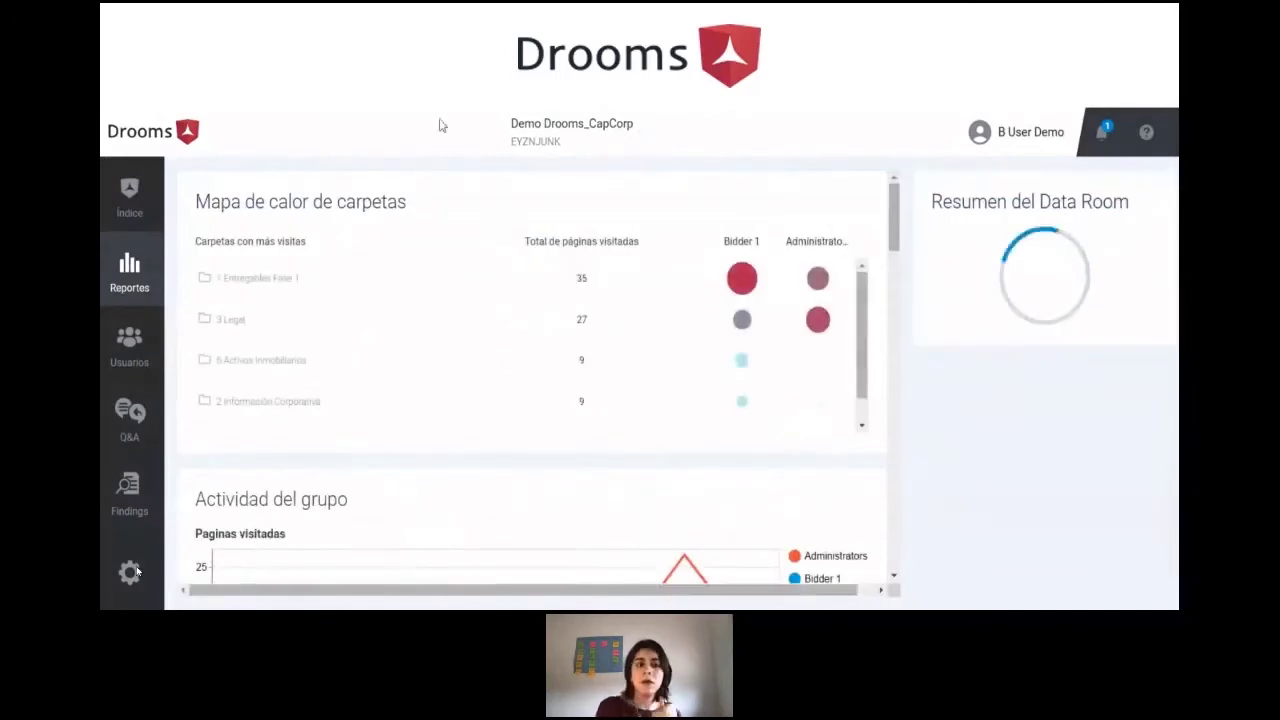
- Block data room access for the Bidder 2 and Bidder 3 groups together in the user list
click(125, 196)
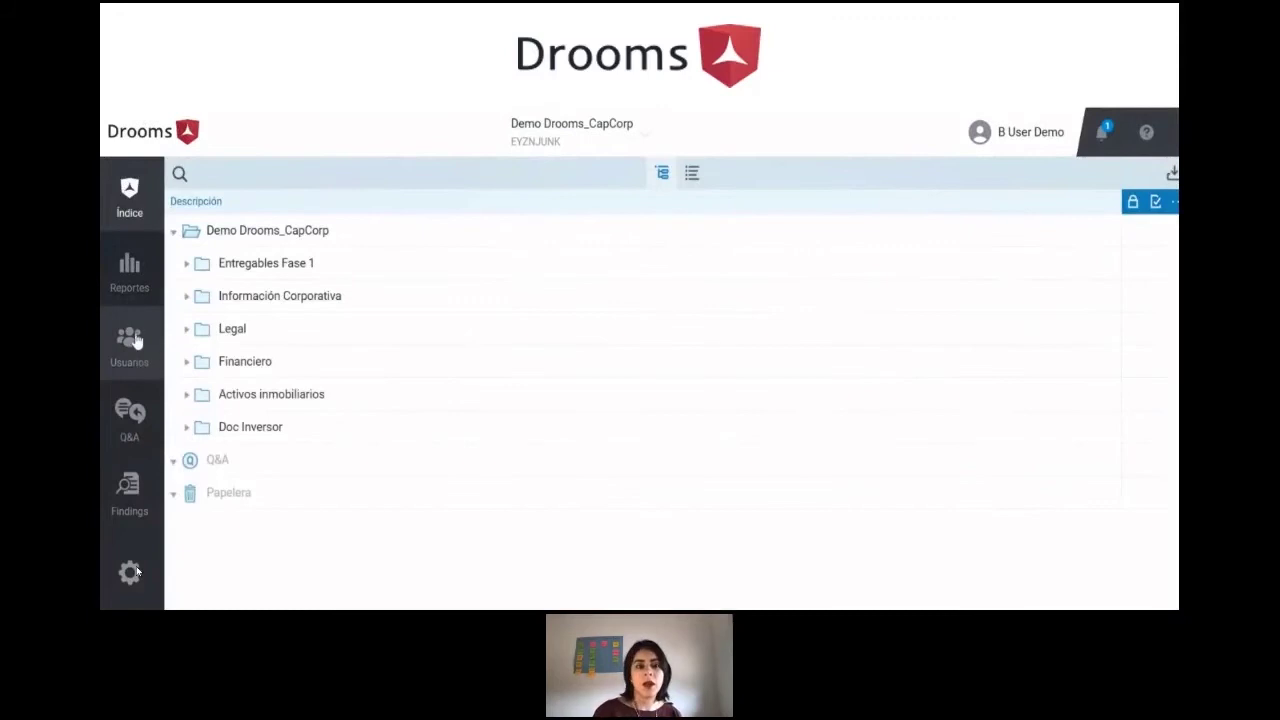
click(131, 340)
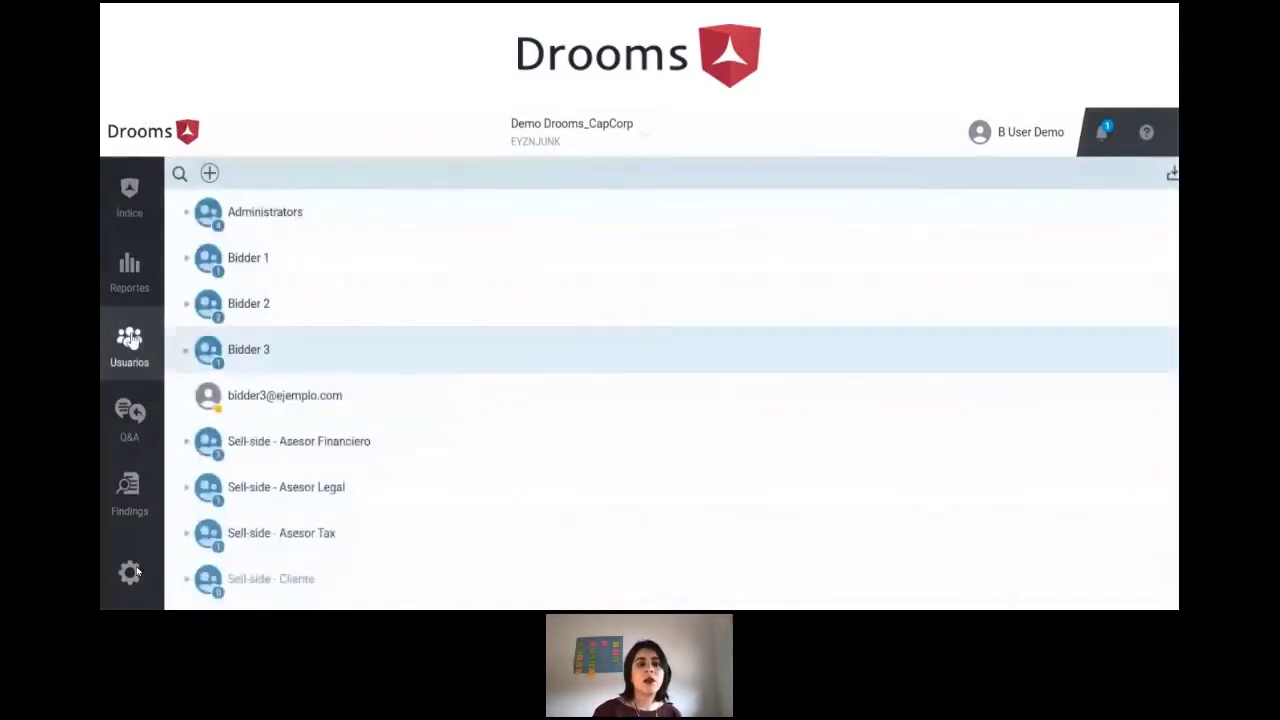
click(187, 352)
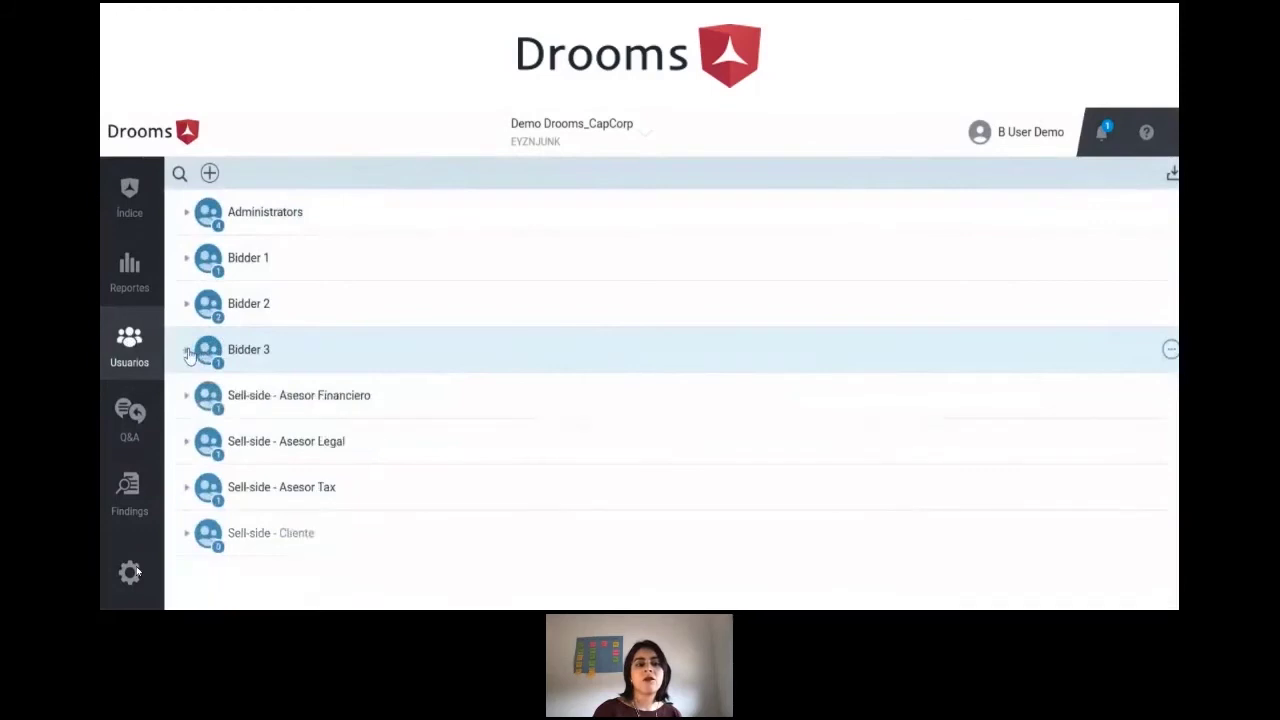
click(301, 317)
right_click(302, 317)
click(367, 354)
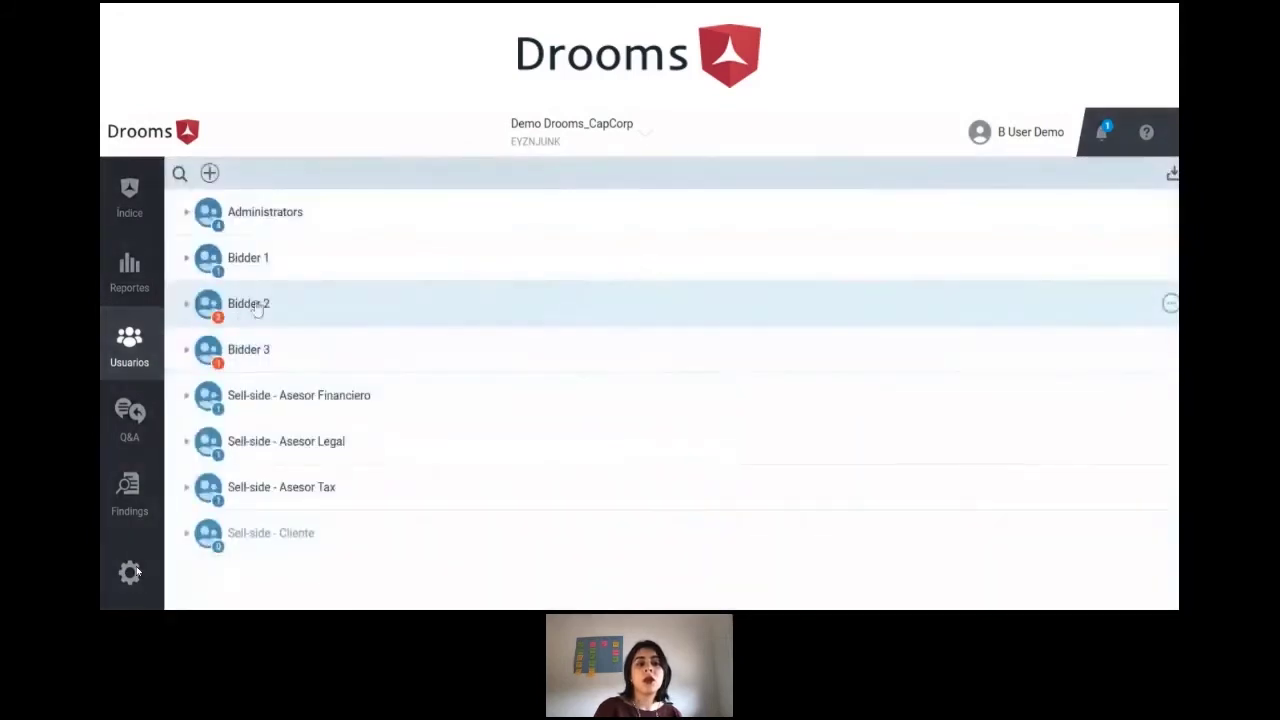
- Check the group information of Bidder 2 and Bidder 1, including their data room access, and close the details
double_click(252, 305)
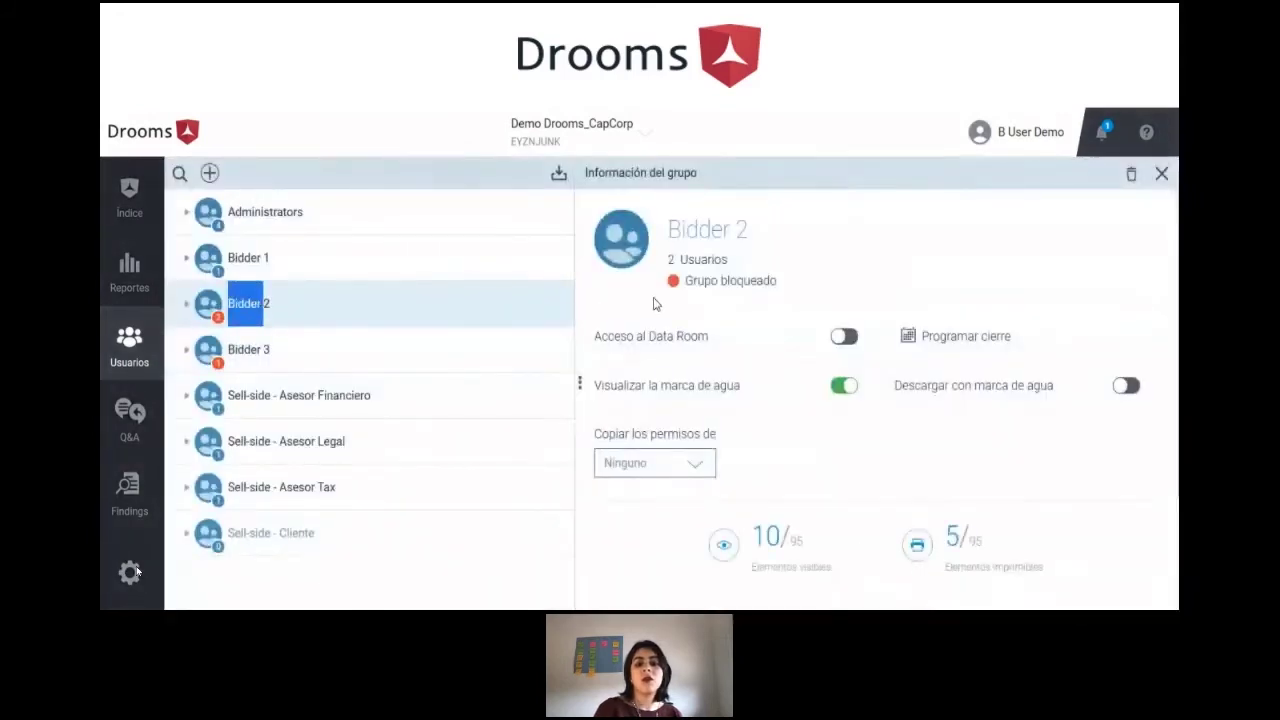
click(185, 257)
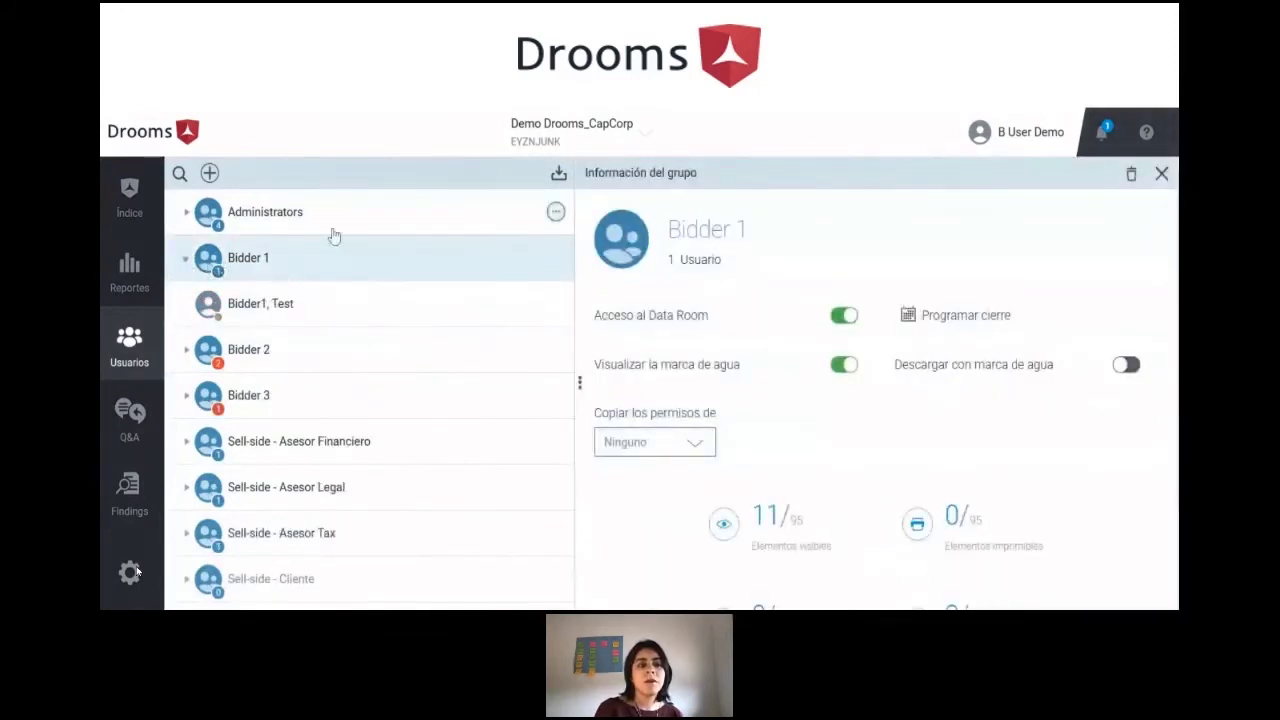
click(1161, 174)
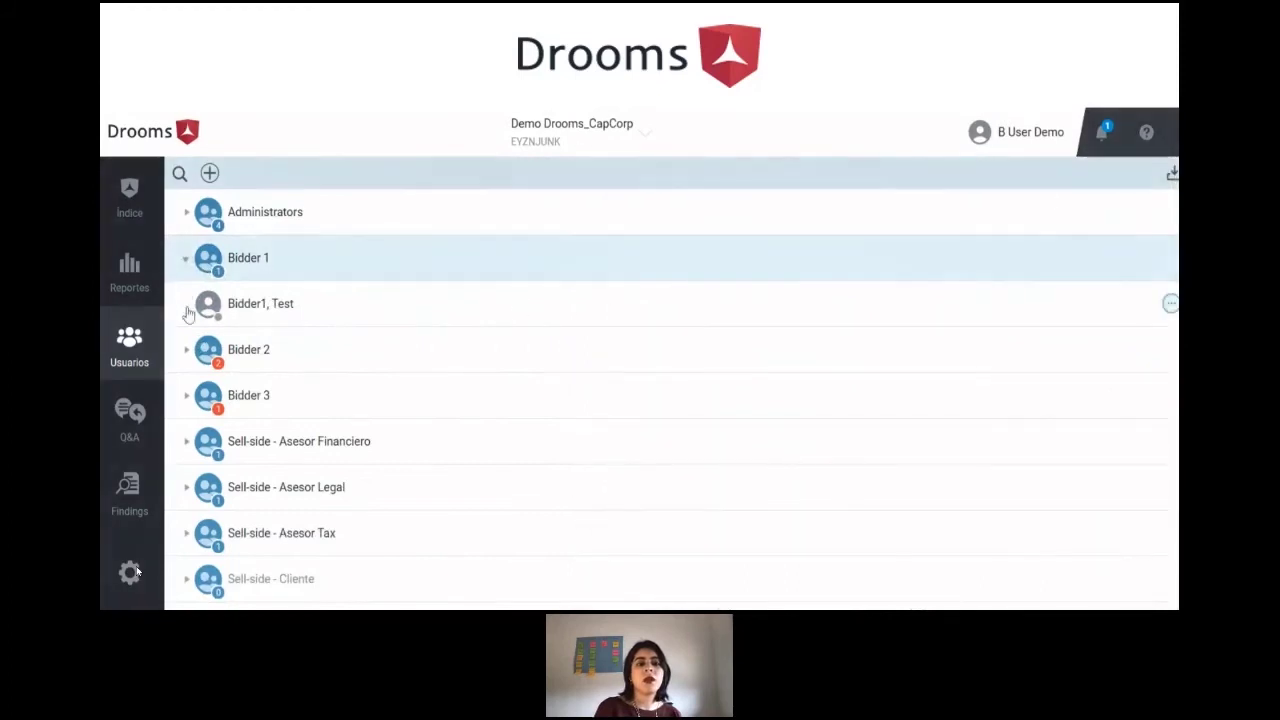
- Open the Q&A overview of the data room
click(131, 209)
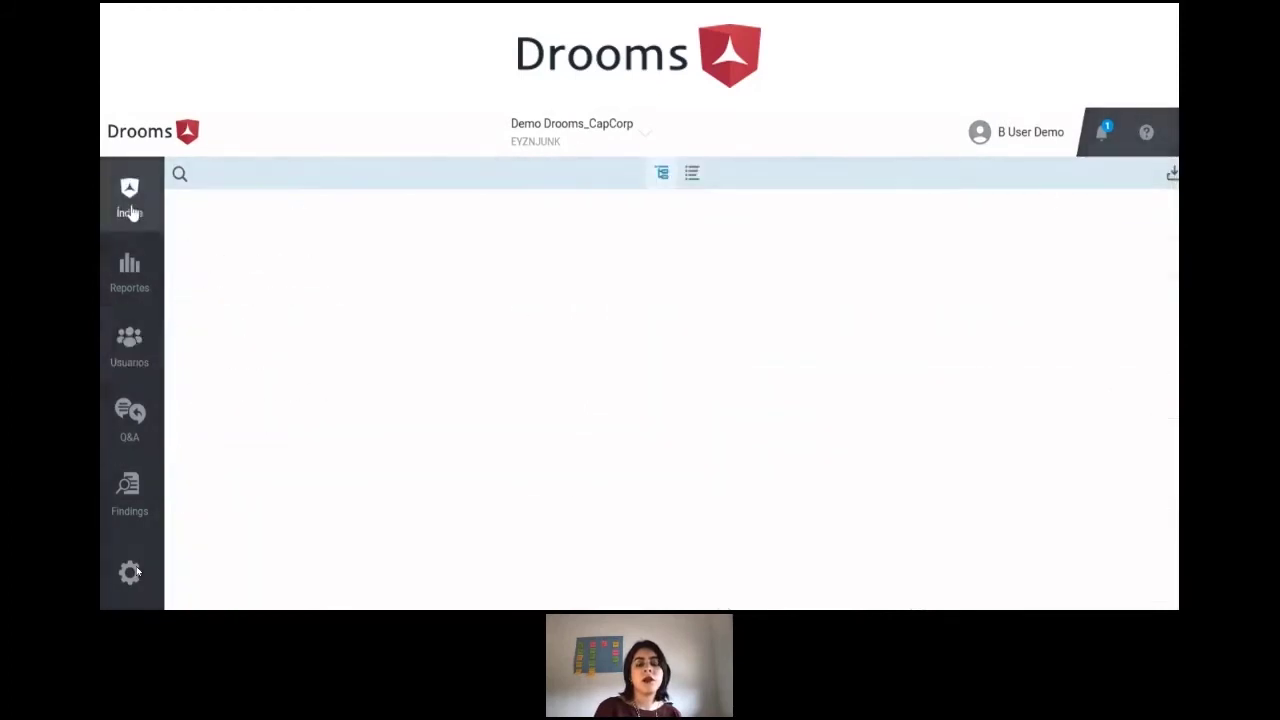
click(125, 415)
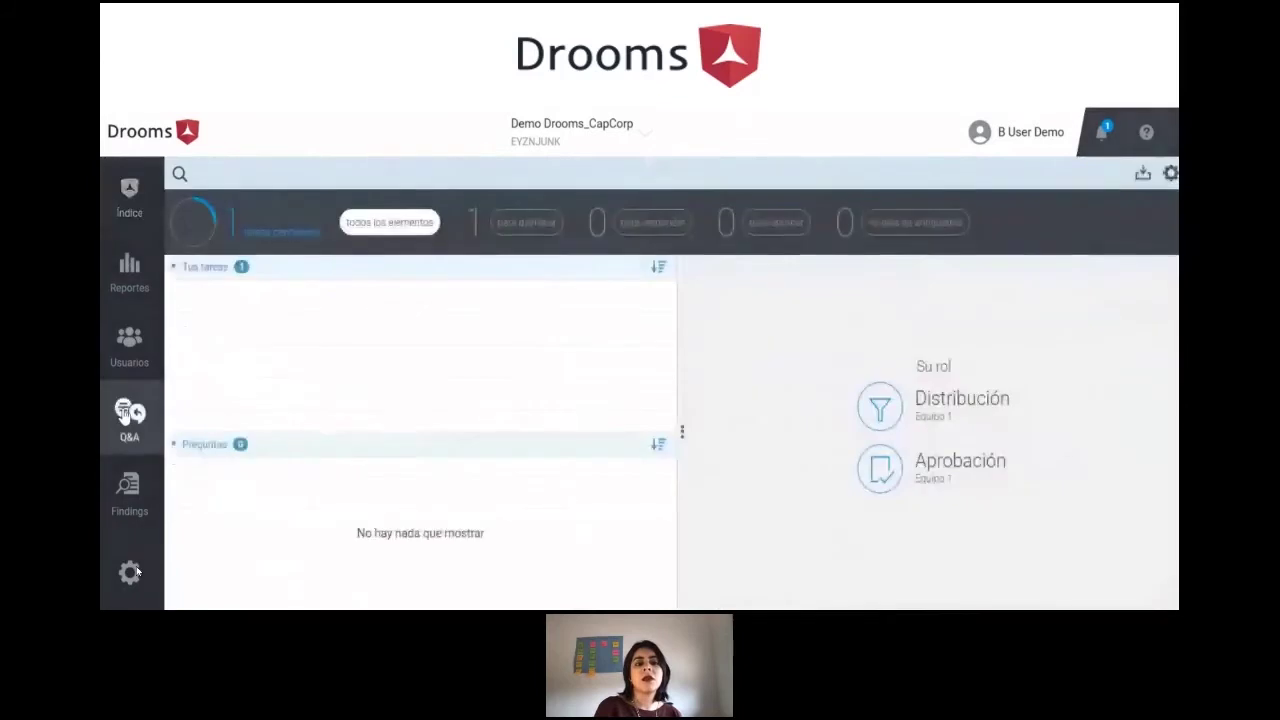